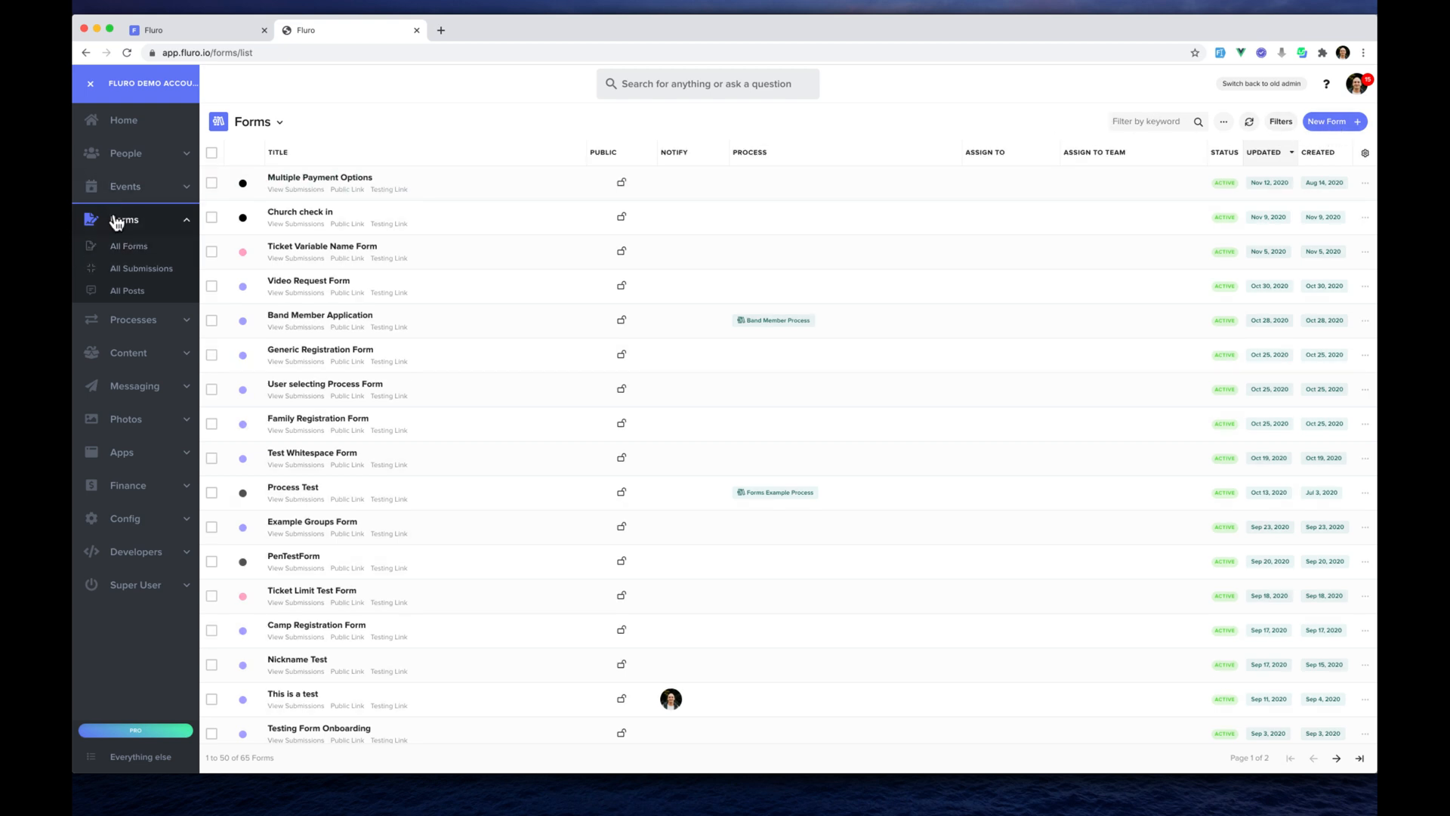
- Create a new form titled "earlybird example"
click(1337, 122)
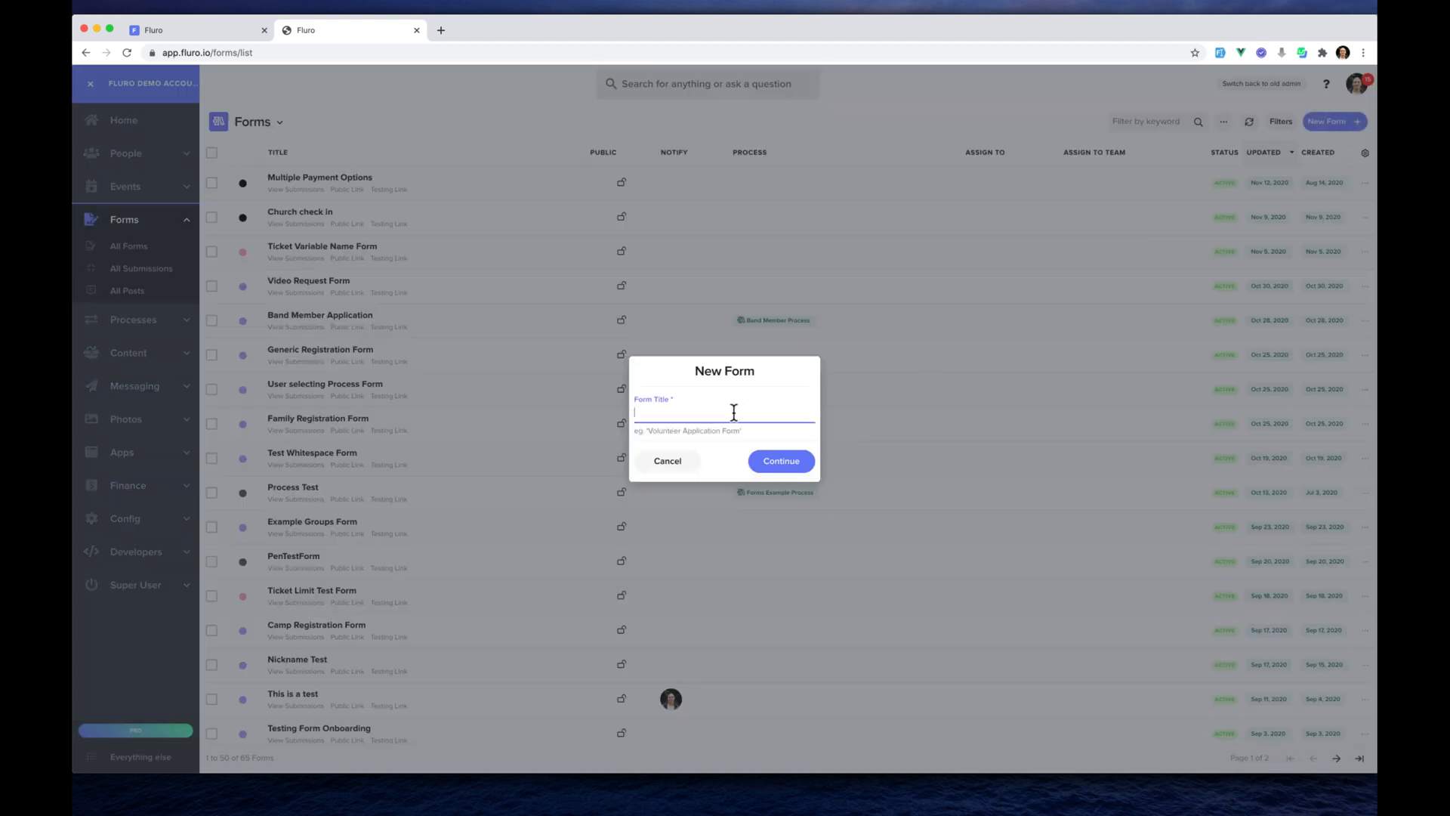
text(earlybird example)
click(808, 462)
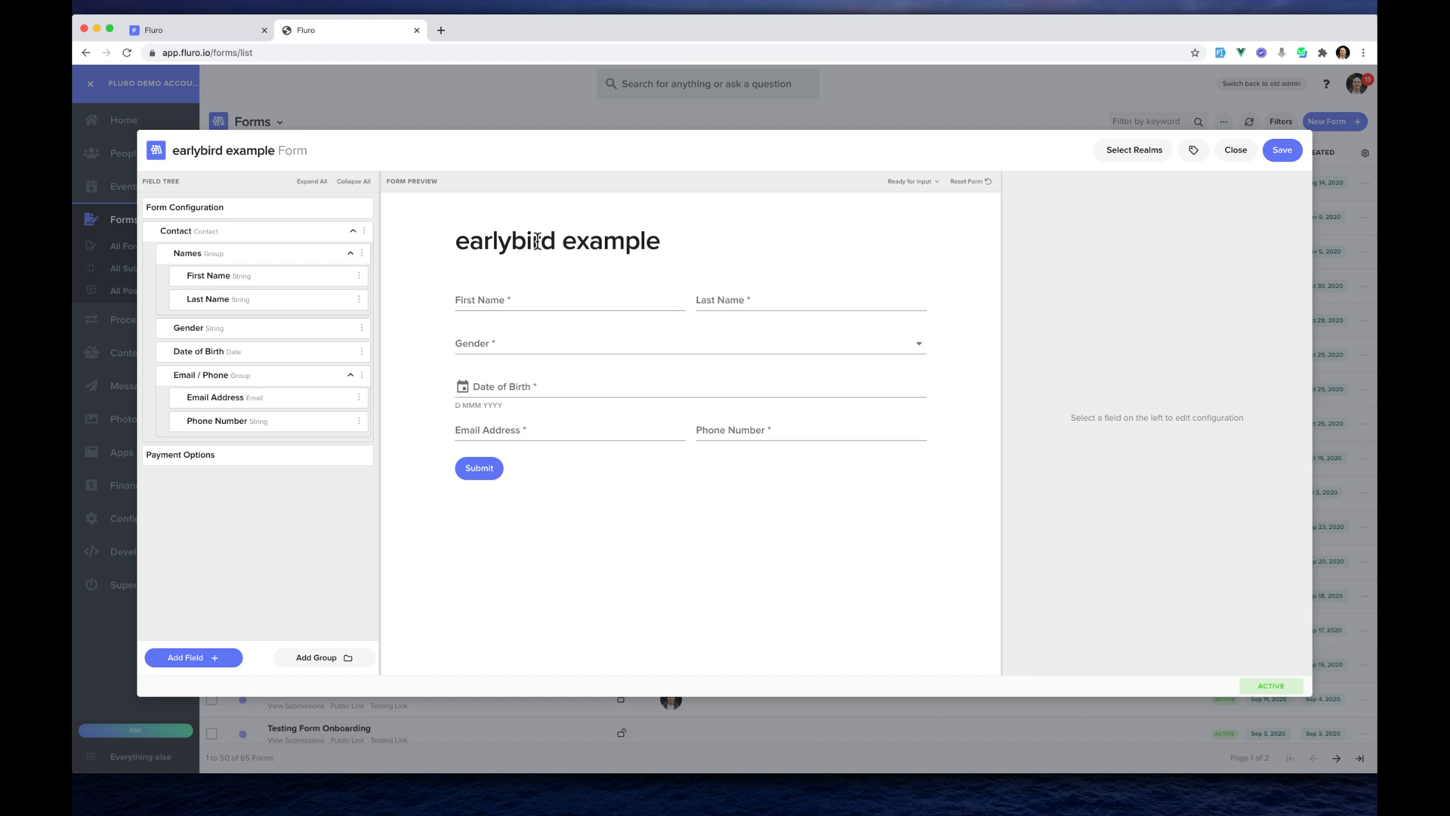
- Delete the Date of Birth, Gender and Phone Number fields from the form's Contact section
click(277, 240)
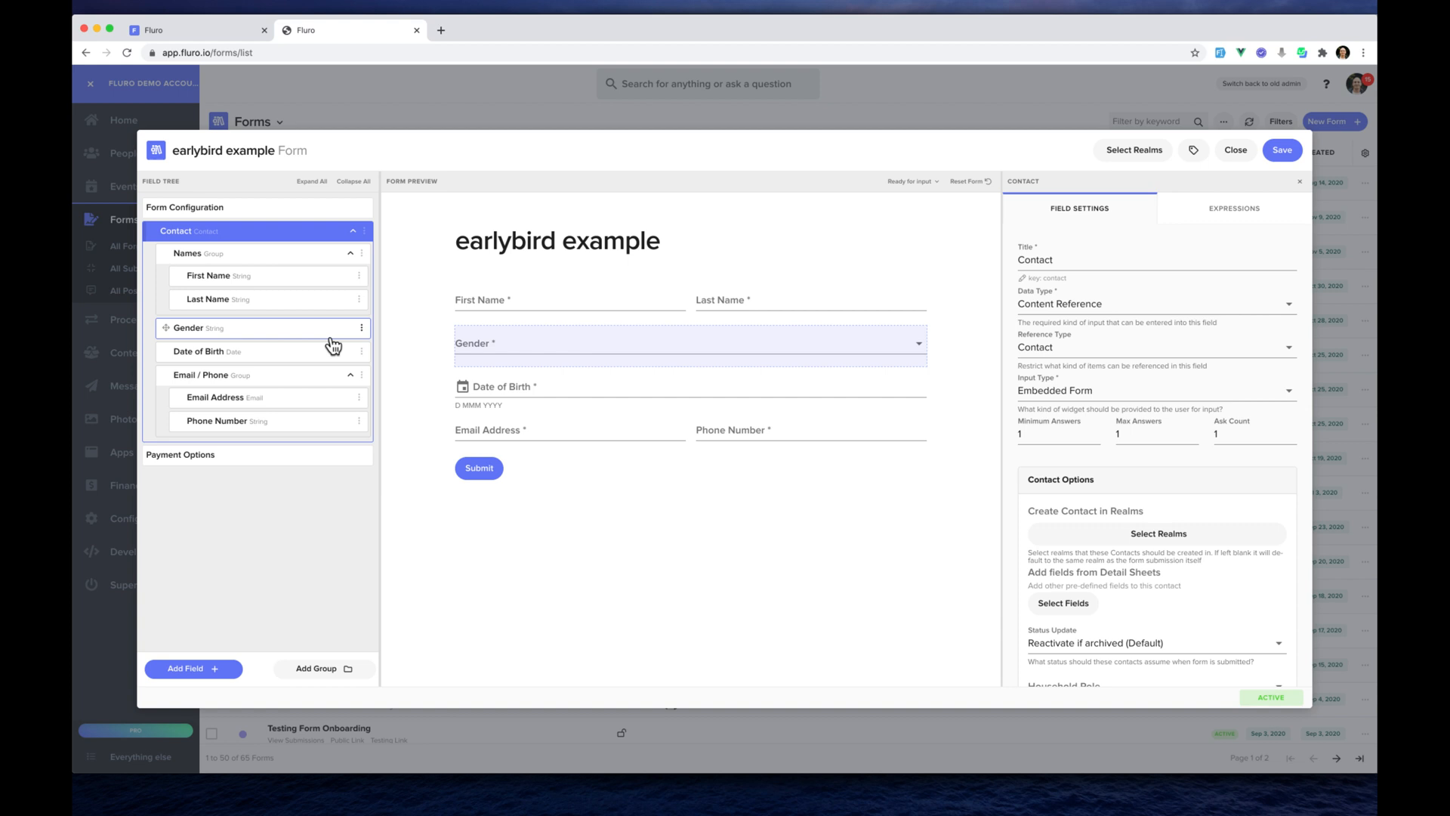
click(362, 352)
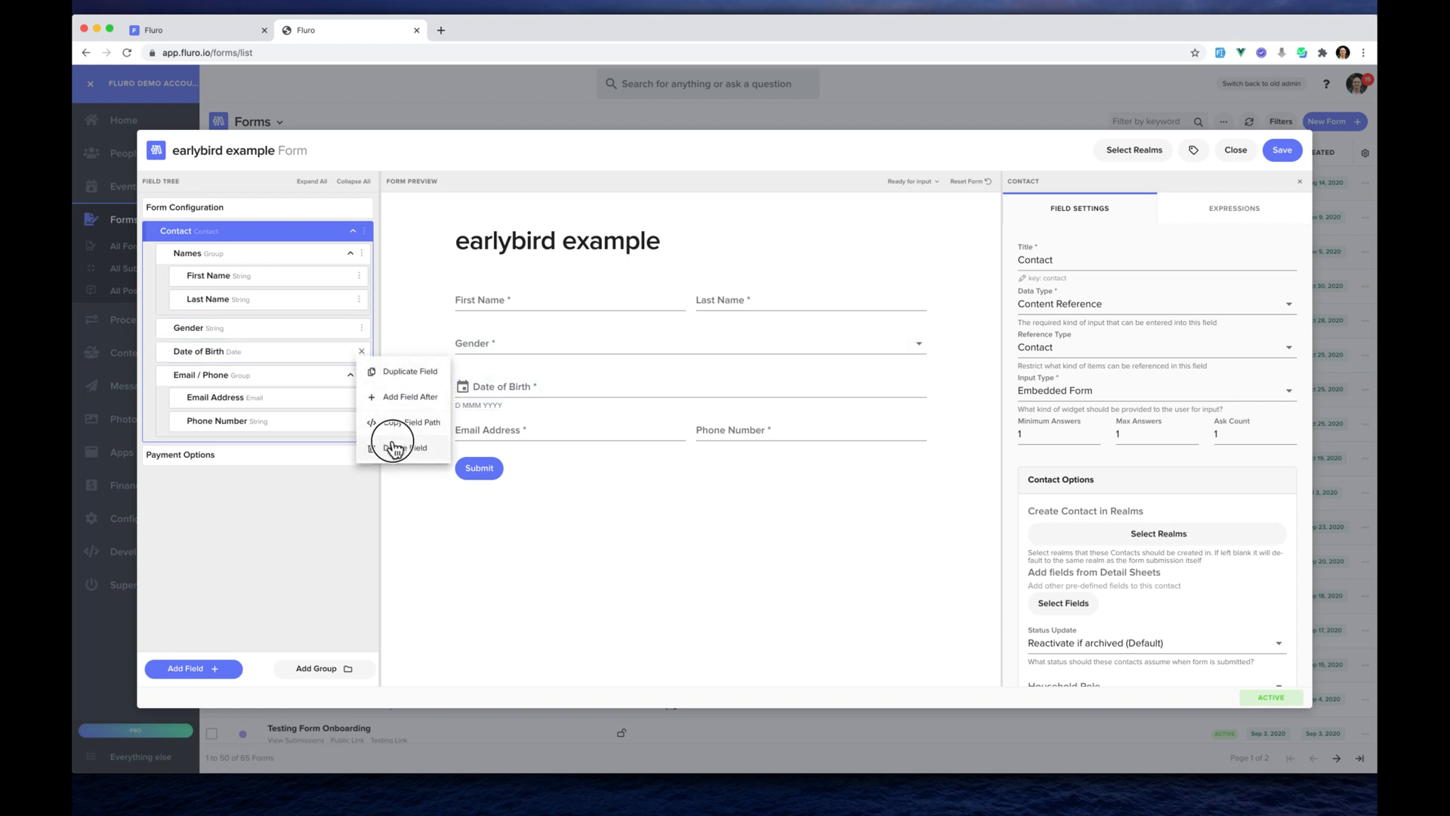
click(392, 446)
click(361, 328)
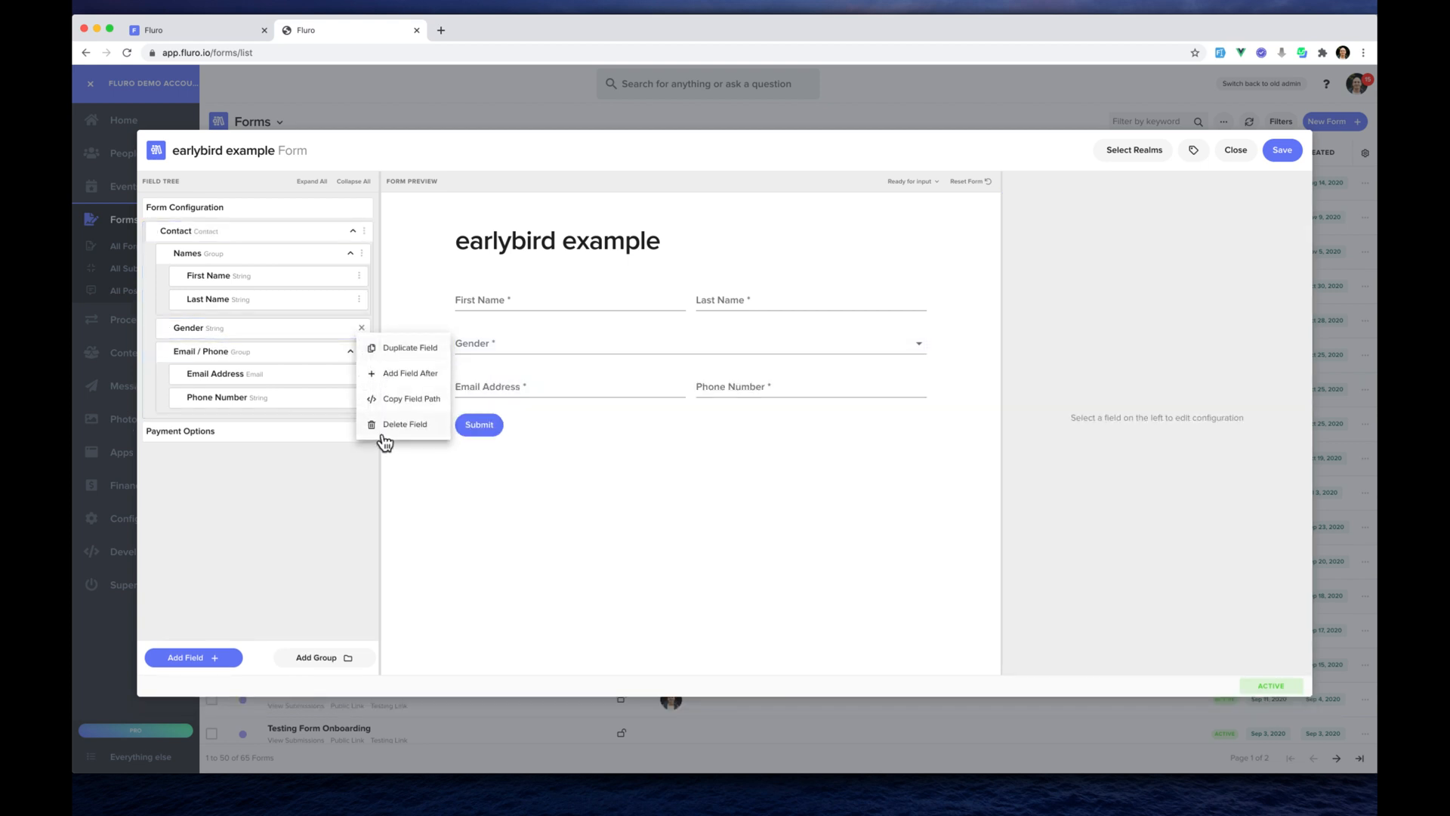
click(388, 436)
click(359, 374)
click(390, 469)
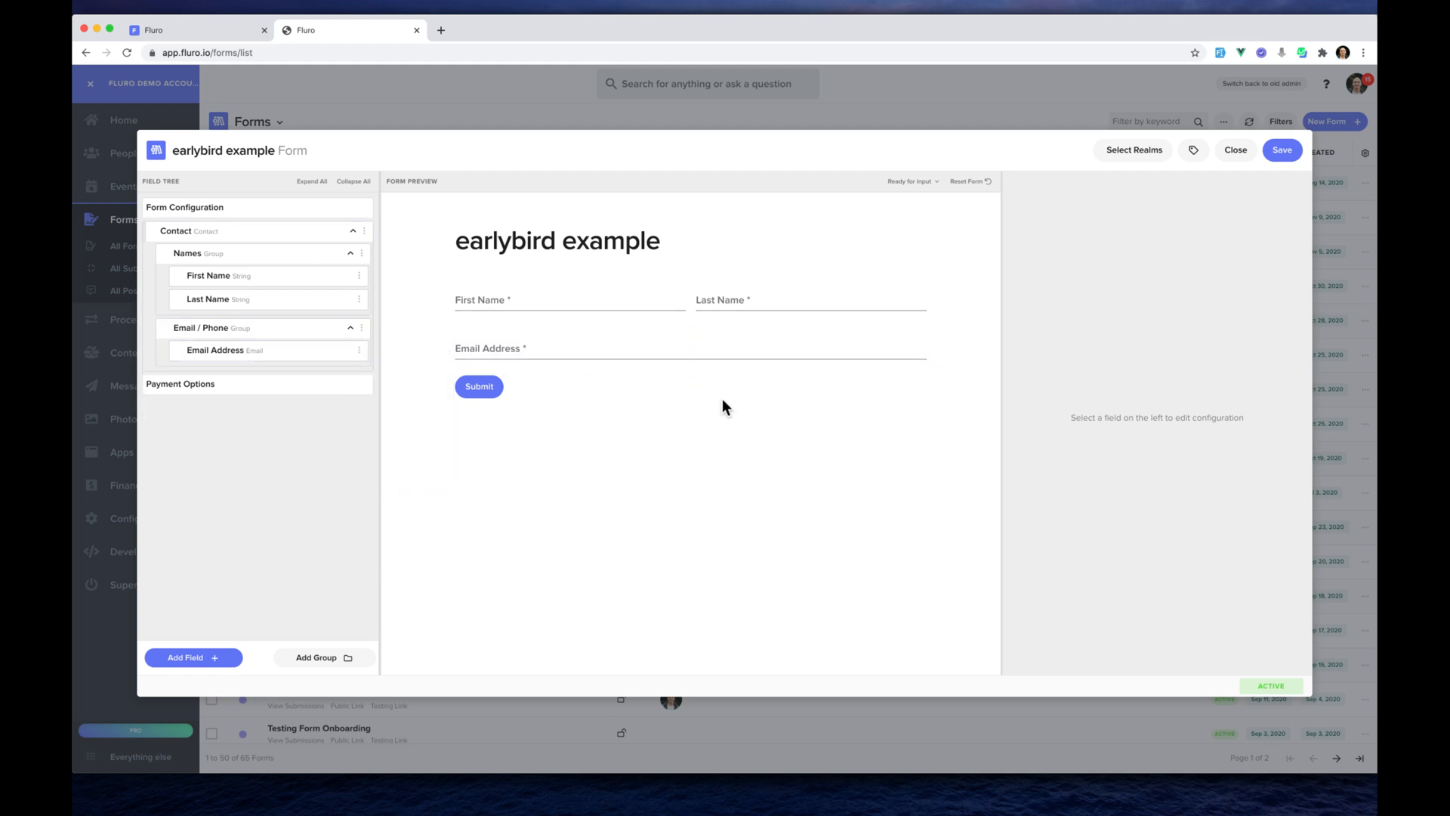
- Set the maximum answers of the Contact field to 0 to allow multiple contacts
click(235, 235)
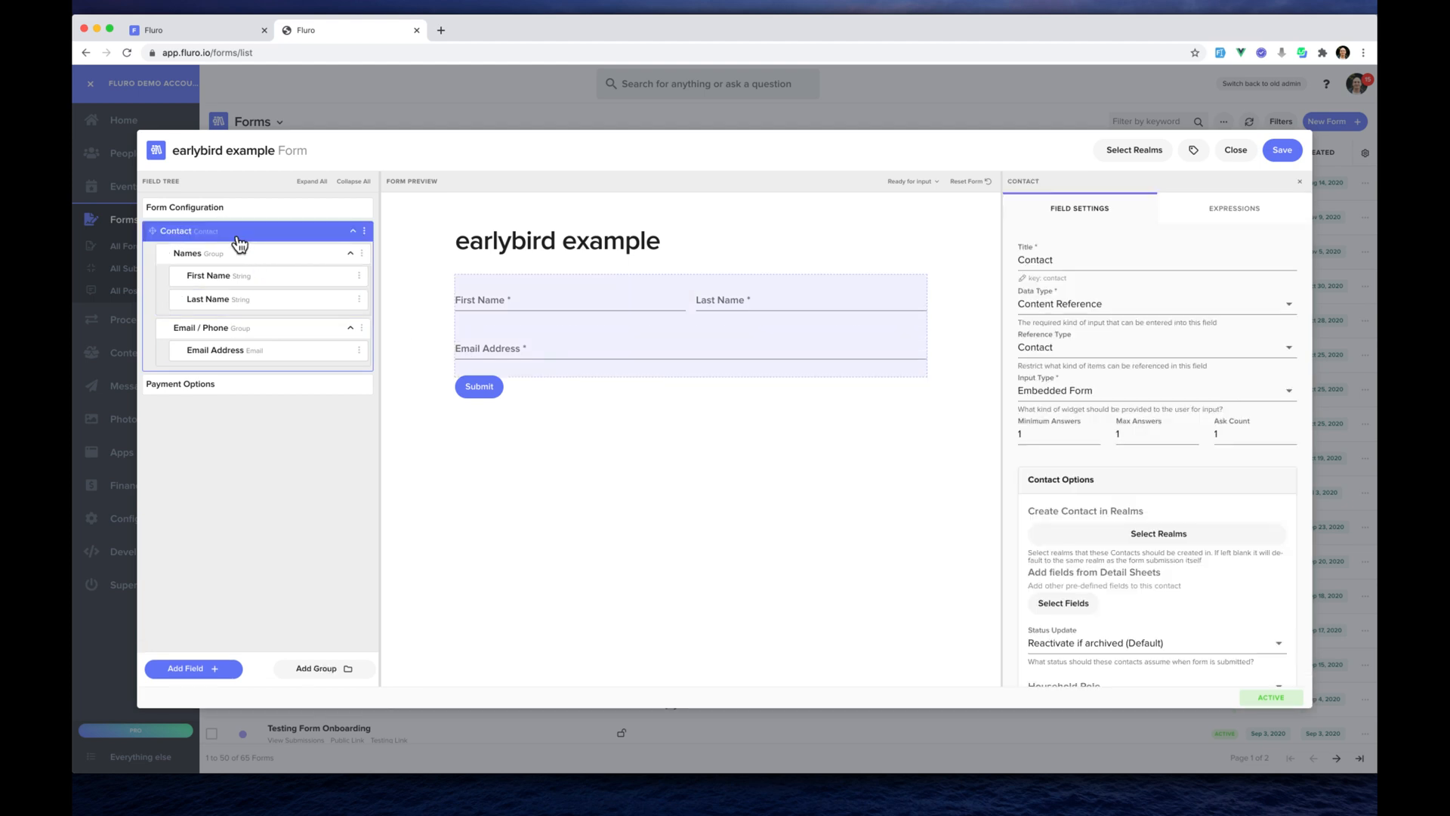
click(1134, 431)
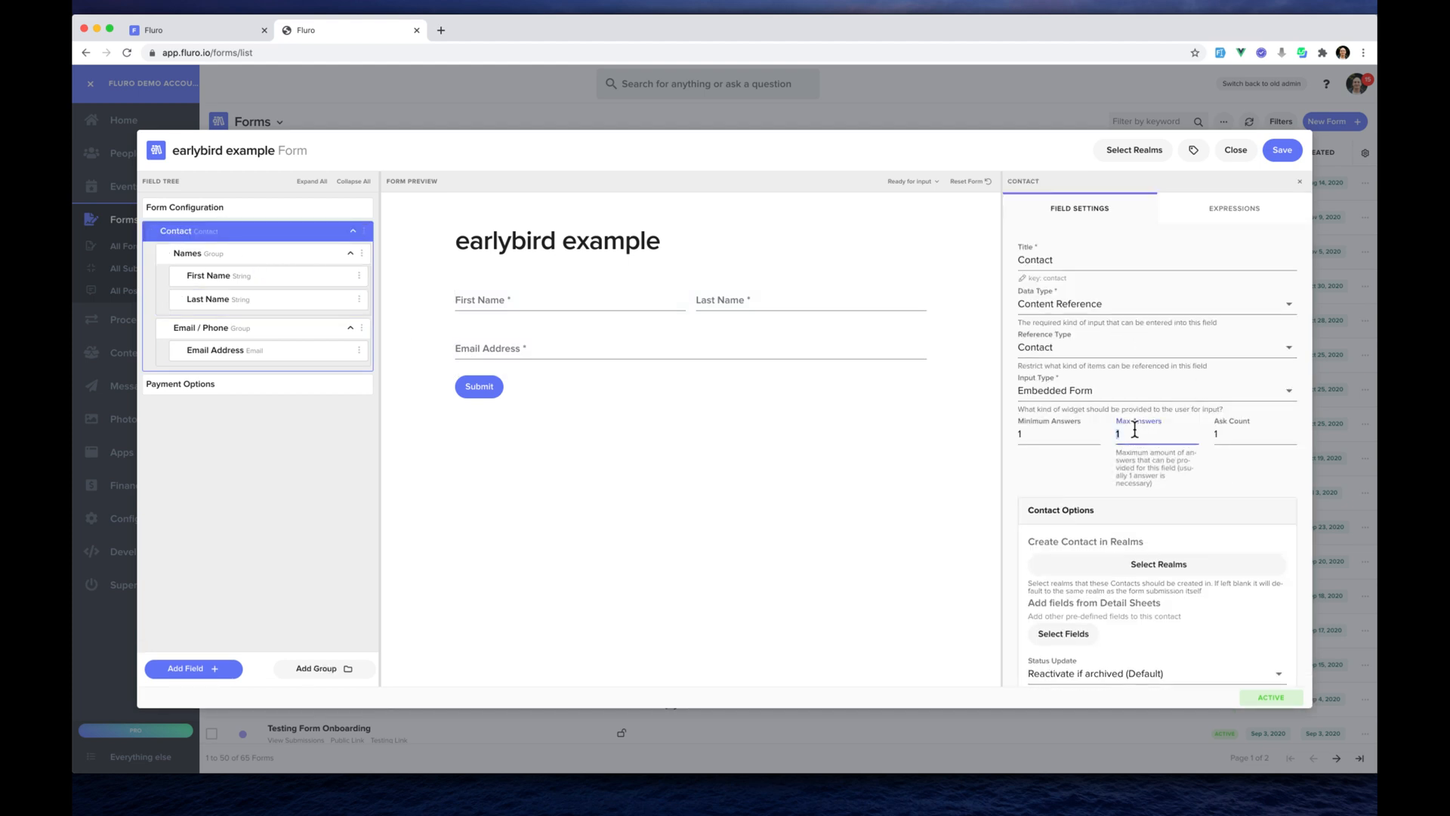
text(0)
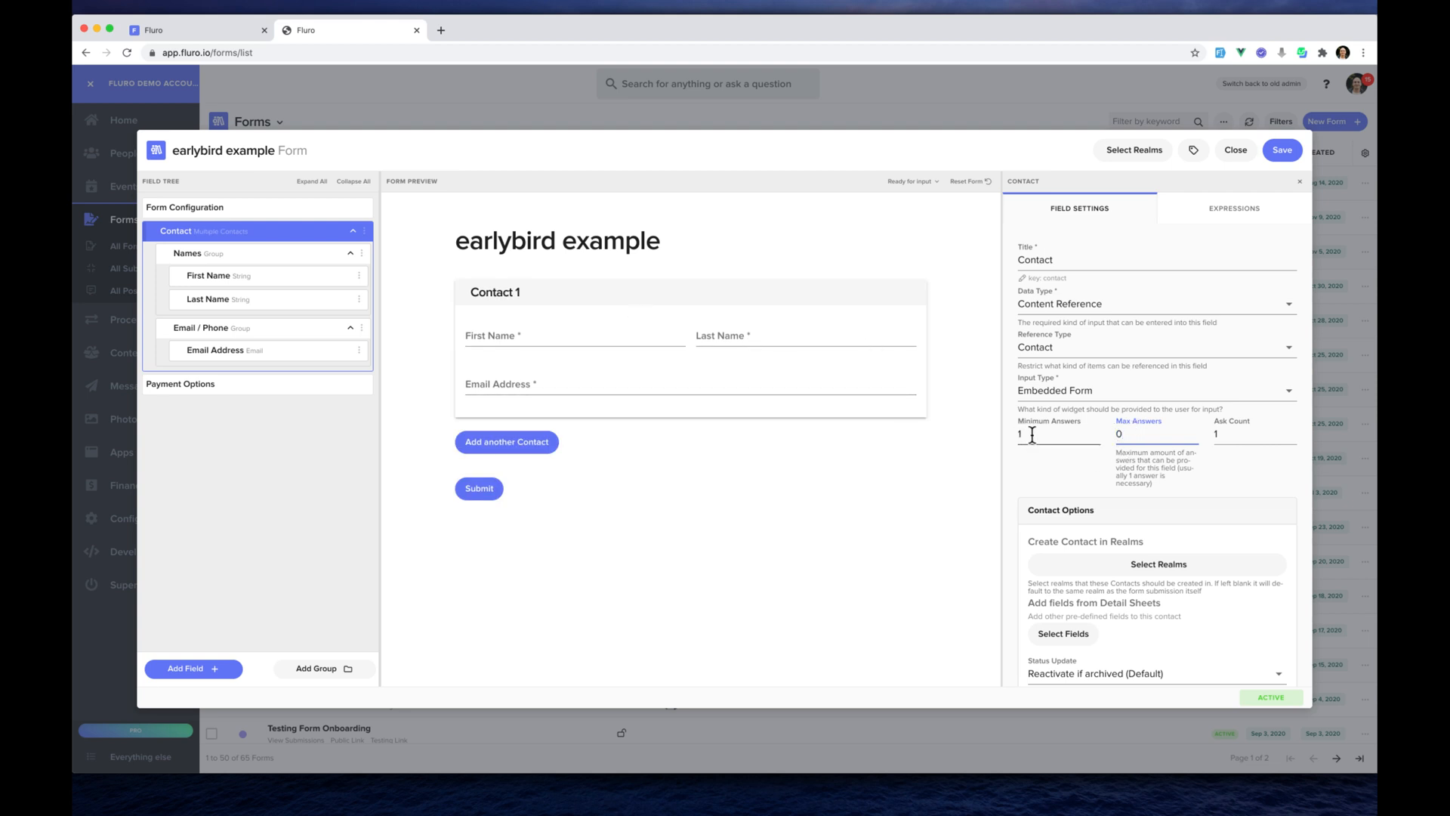
- Try out adding two extra contacts in the form preview and remove both of them again
click(534, 441)
click(532, 586)
click(912, 441)
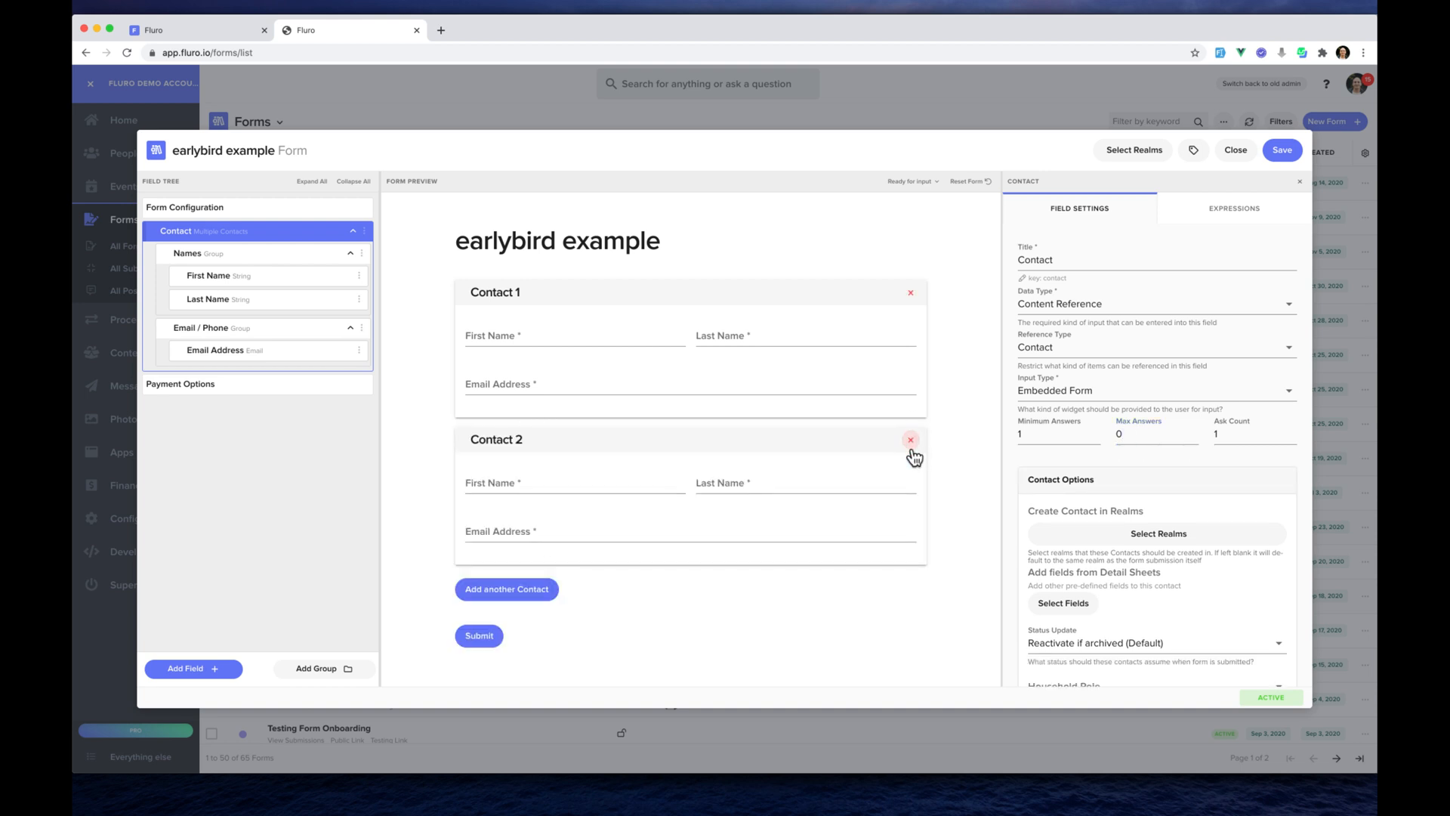
click(912, 441)
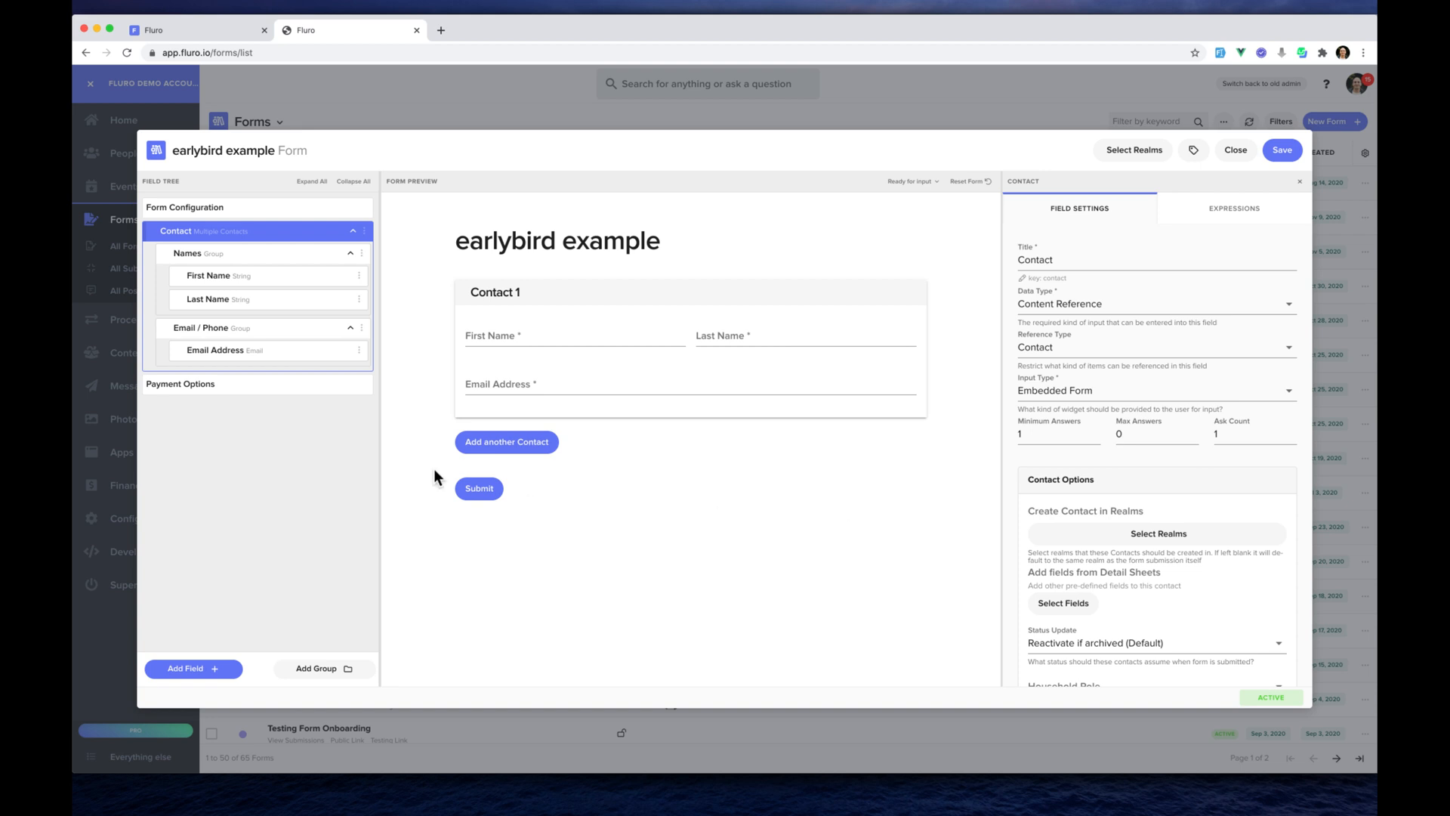
- Make payment required for the form and set its currency to USD
click(290, 386)
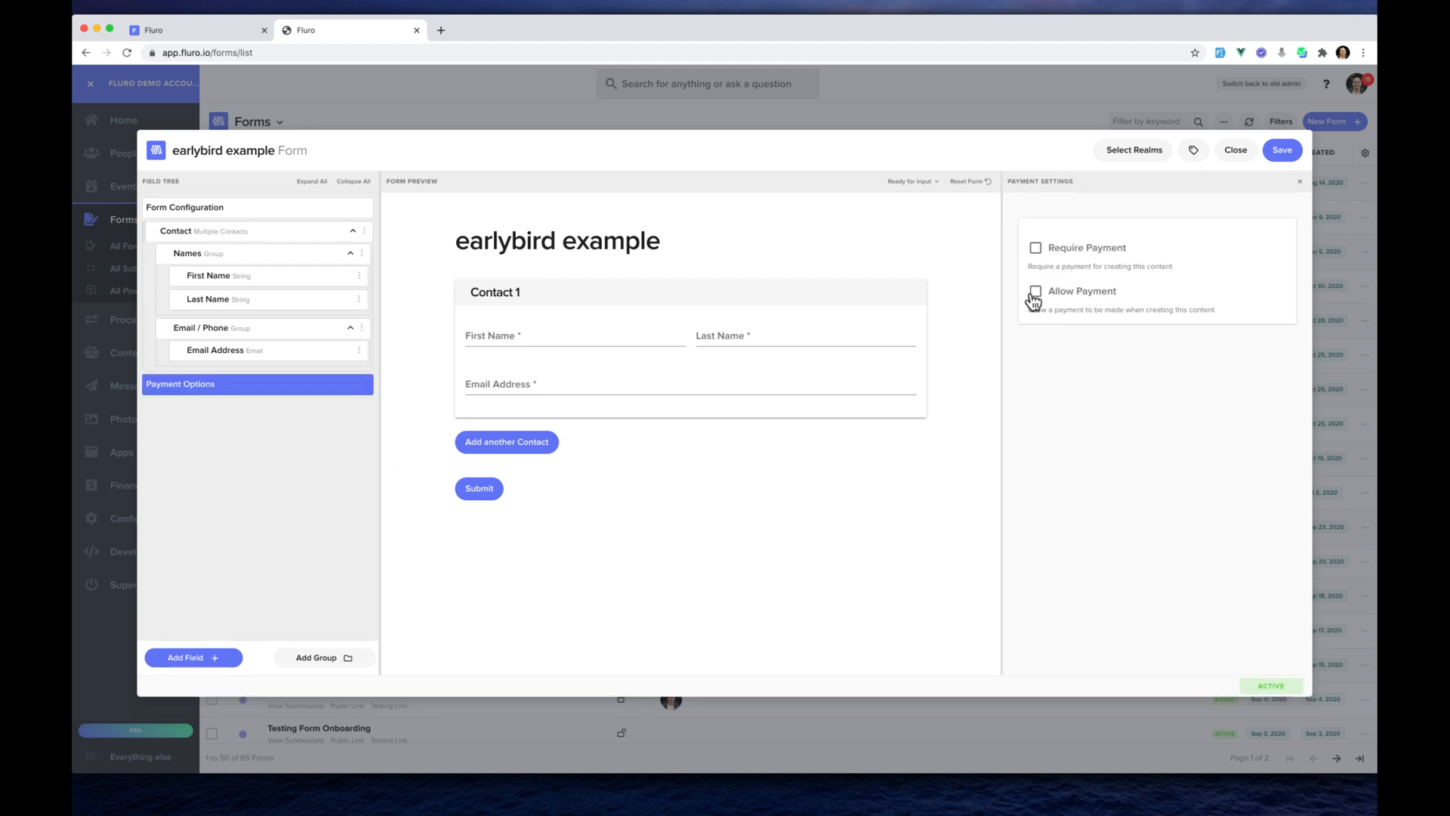
click(1038, 251)
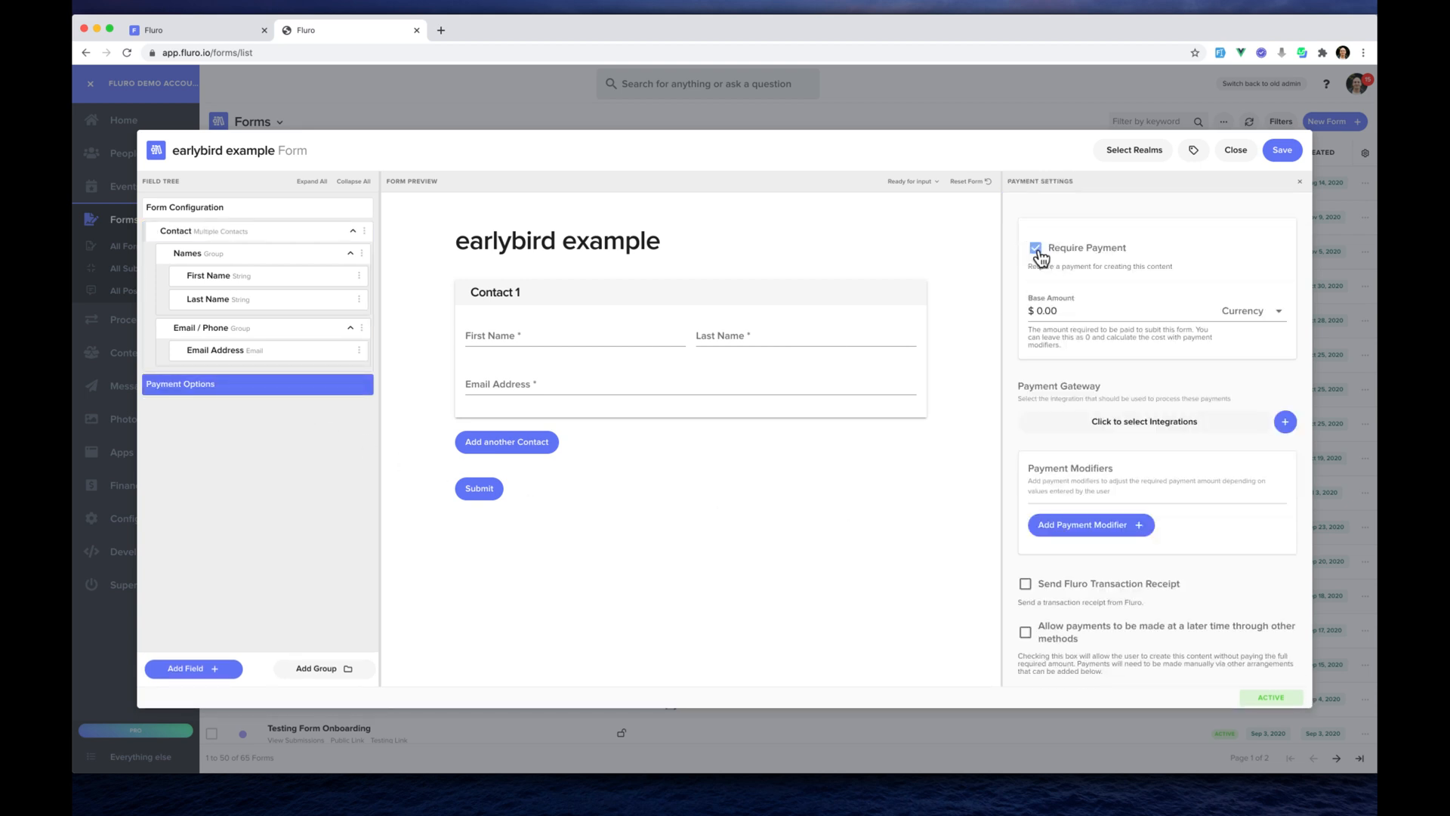
click(1069, 311)
click(1248, 312)
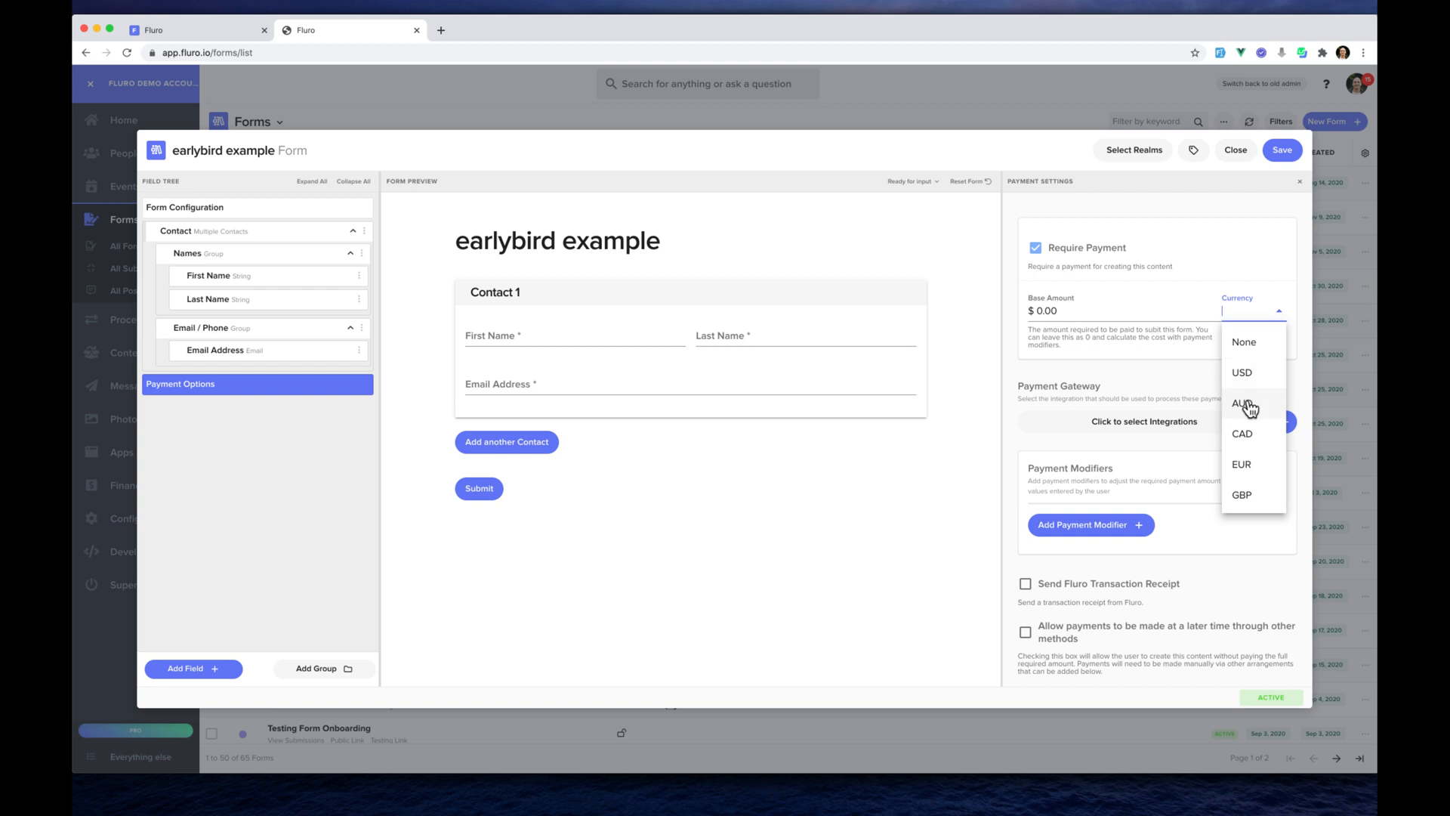
click(1254, 373)
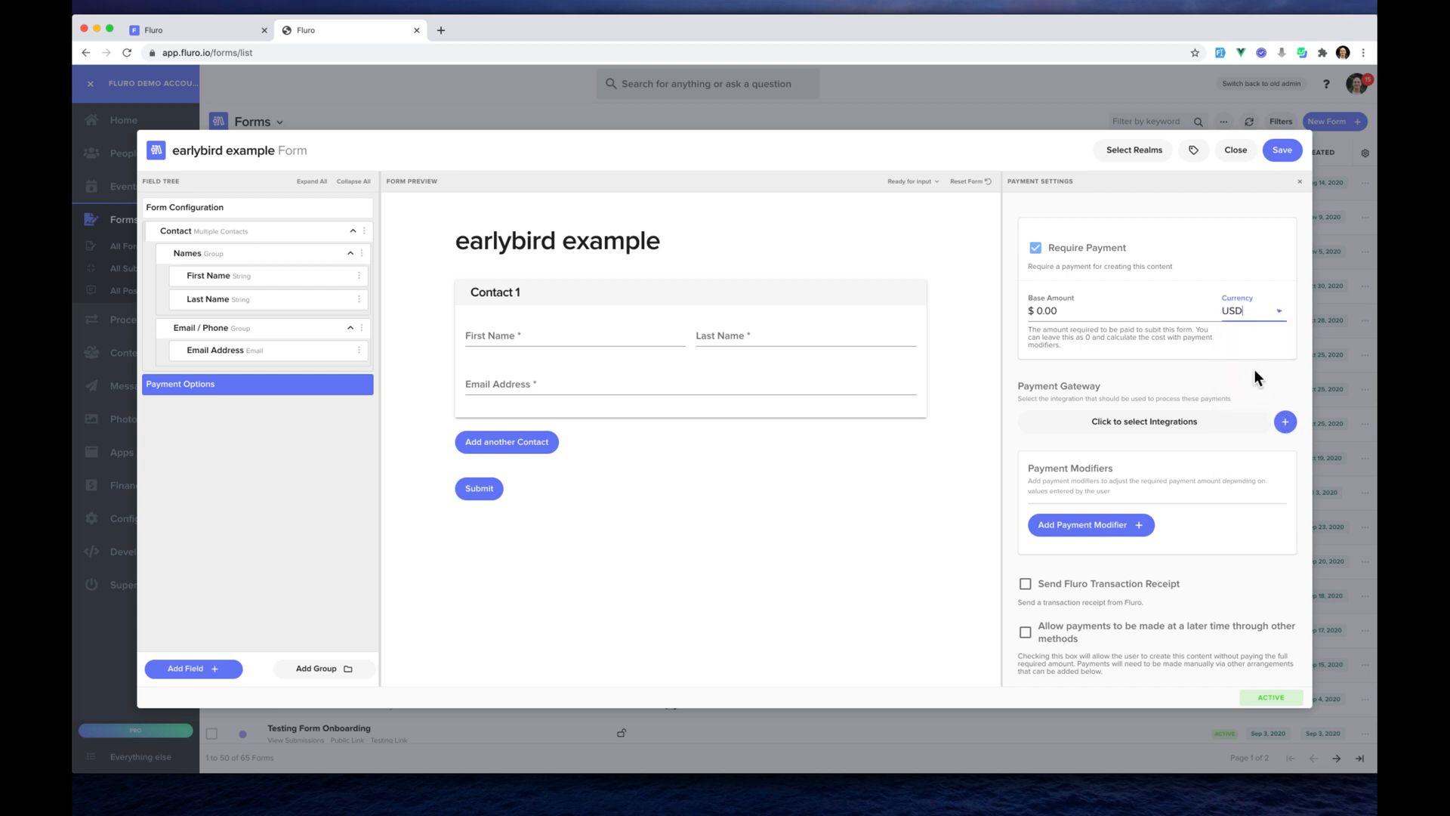
- Choose the Stripe Test integration as the form's payment gateway
click(1117, 429)
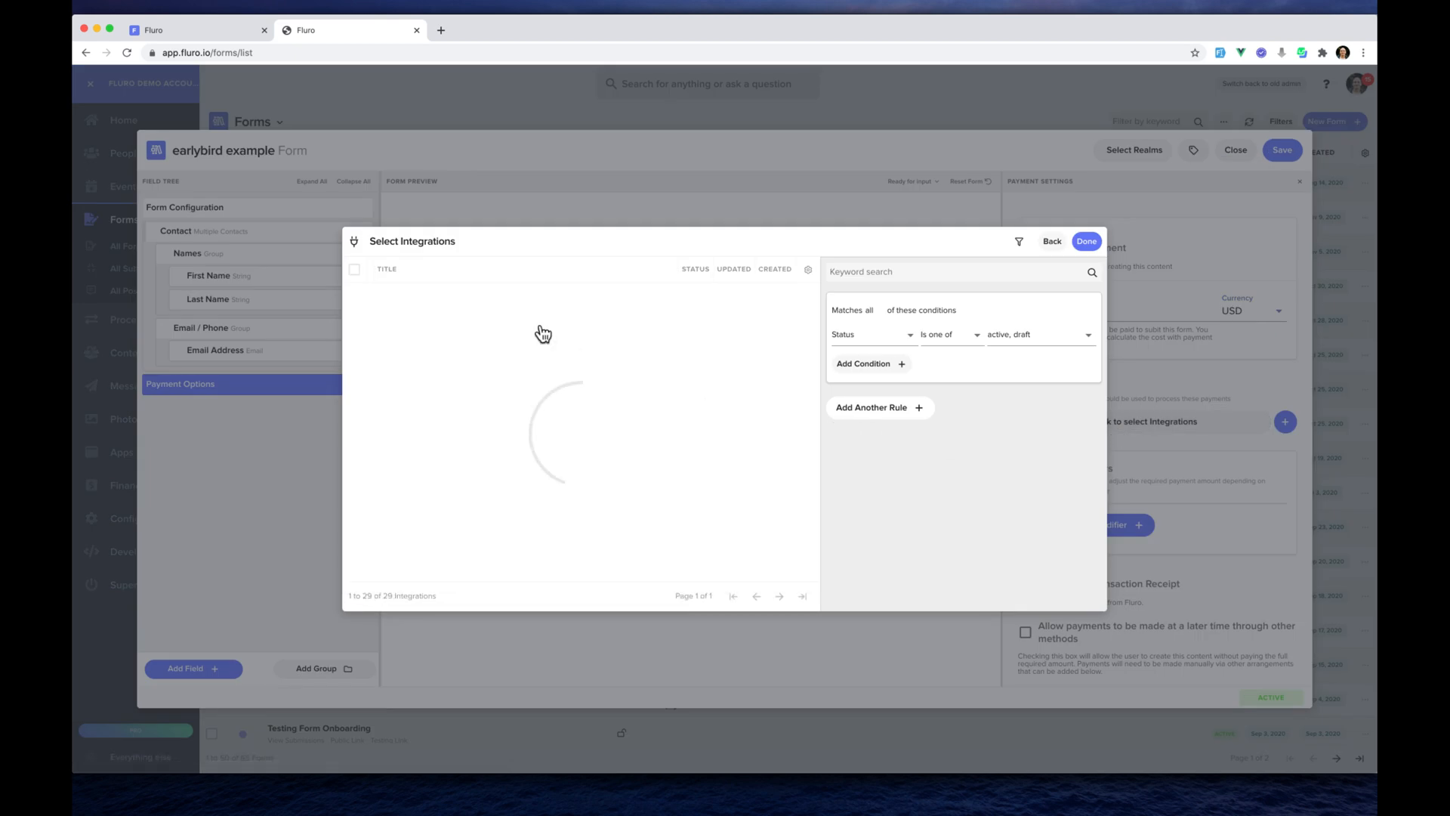
click(476, 321)
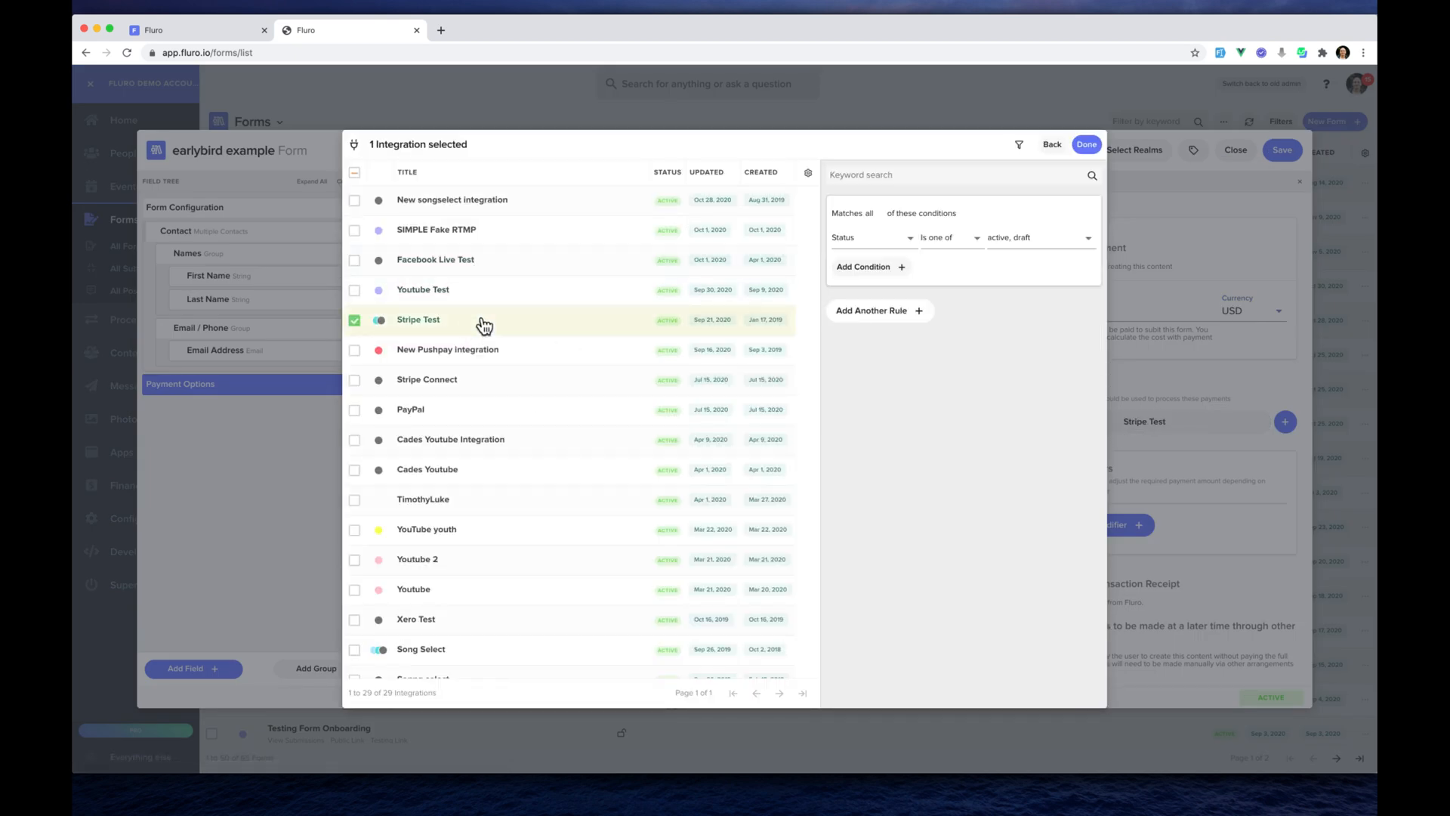
click(1086, 146)
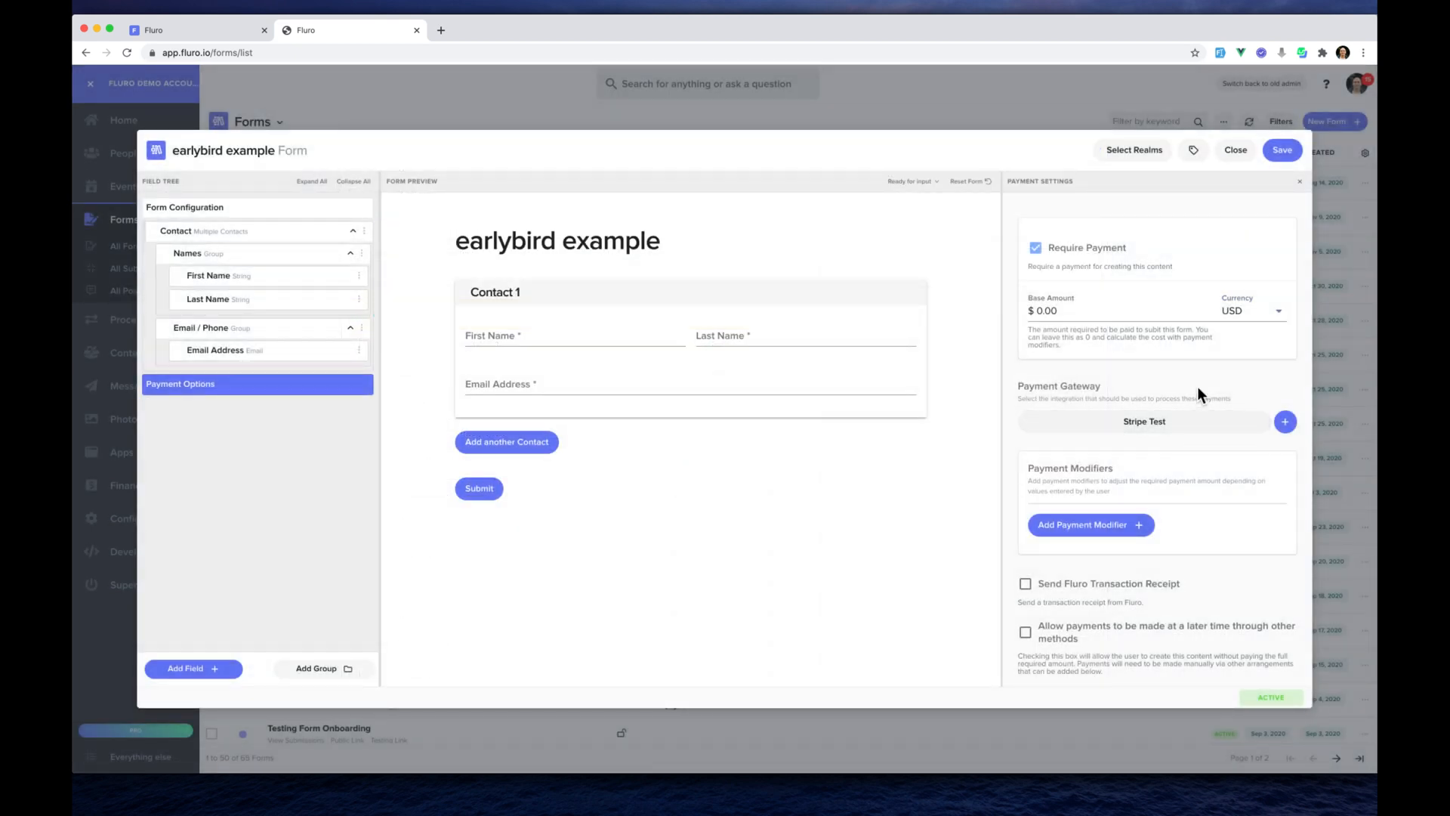
- Set the base payment amount to $20.00 and check the payment section in the form preview
double_click(1071, 311)
text(2000)
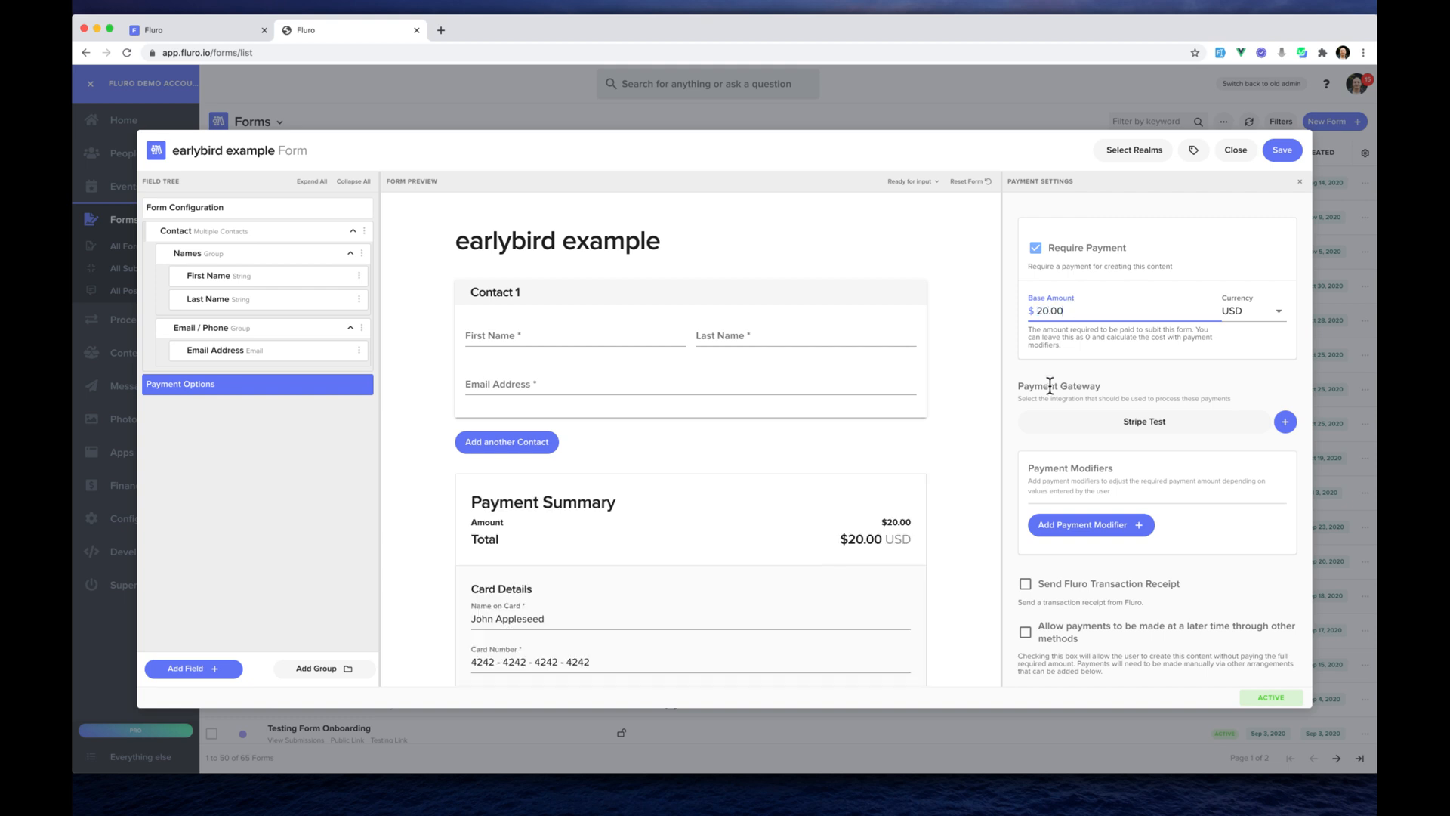
scroll(785, 491, down, 3)
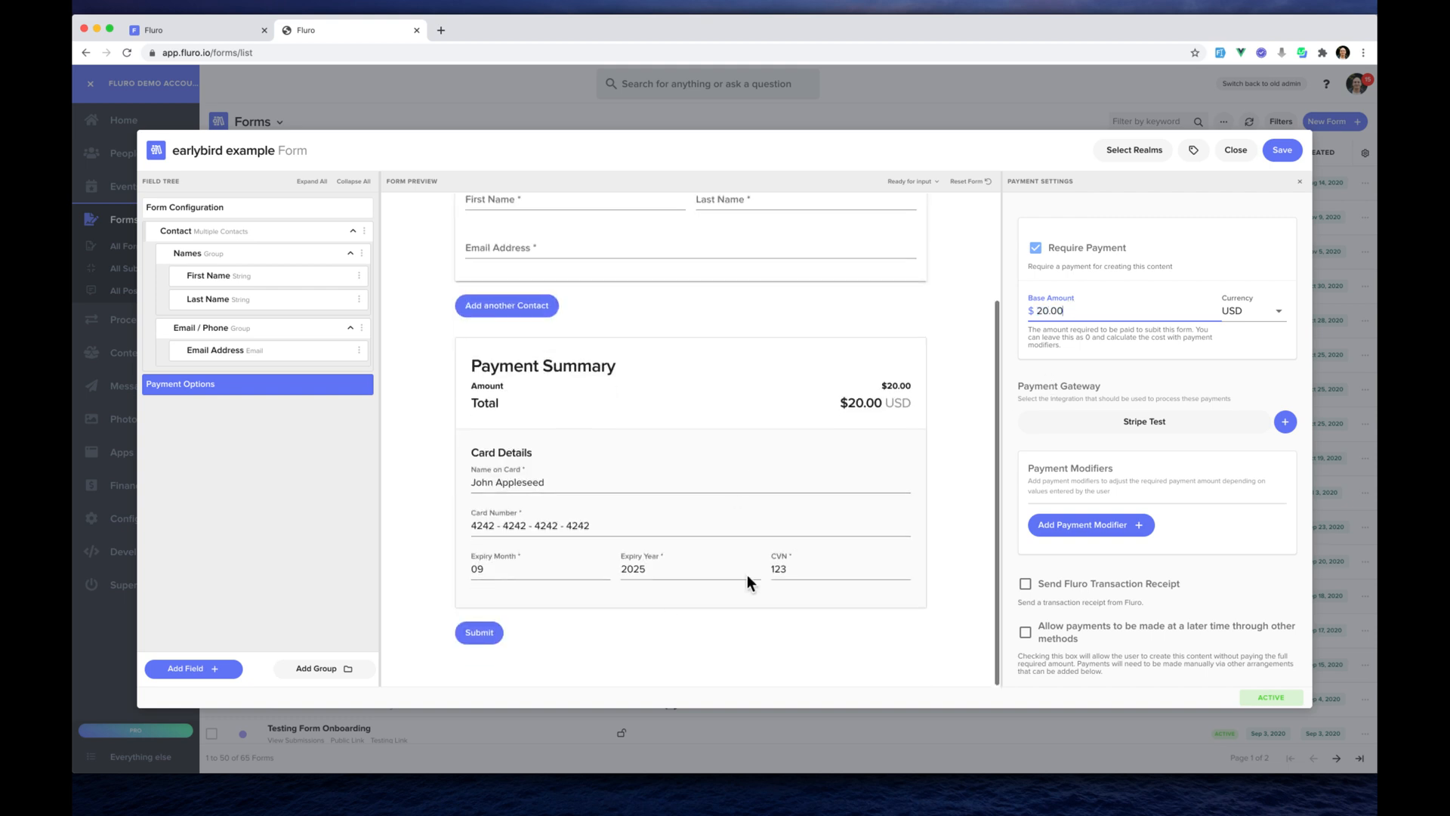
scroll(813, 444, up, 3)
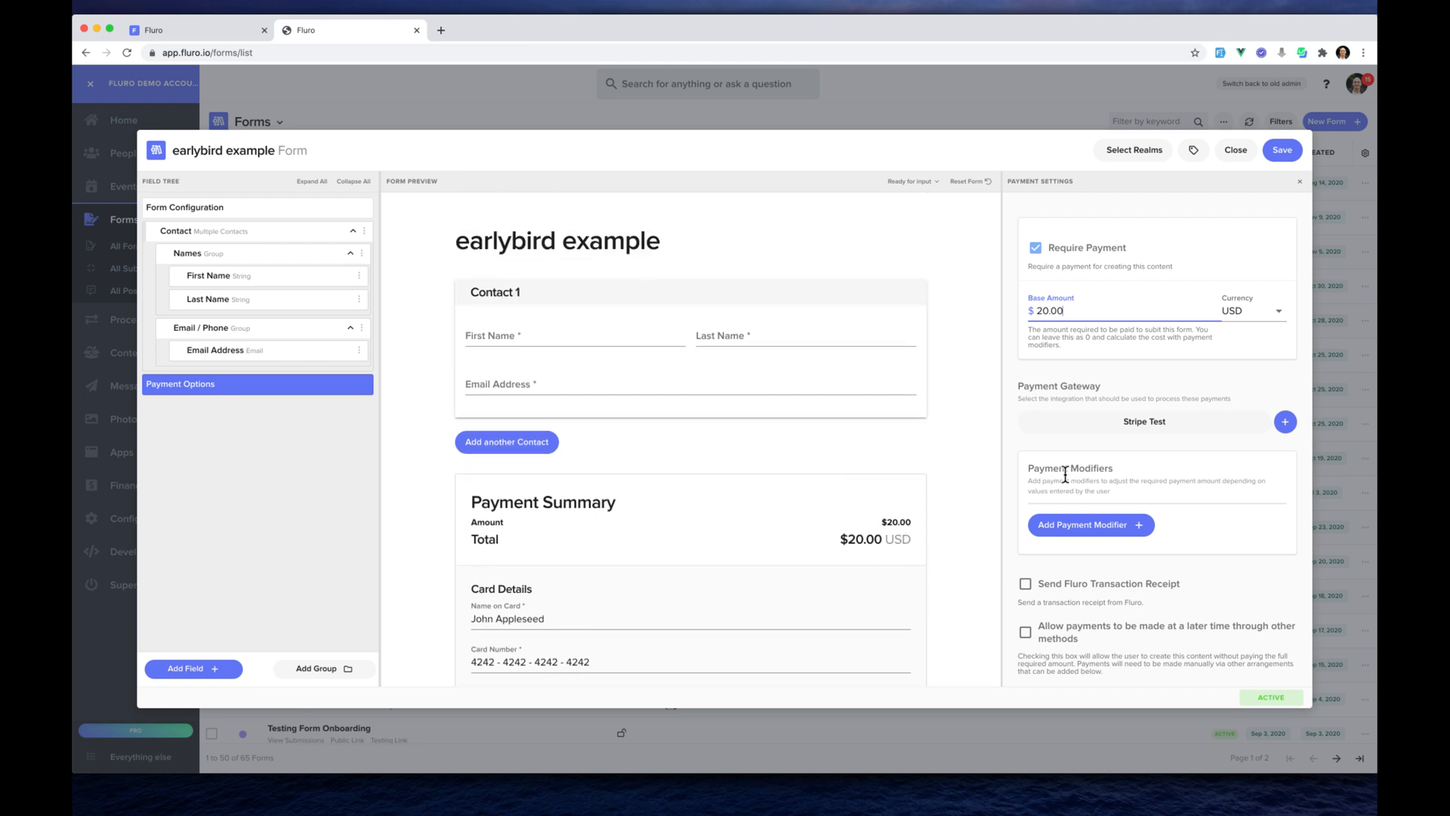
- Add a payment modifier titled "Number of registrants" that uses the Multiply operation
scroll(1104, 468, down, 1)
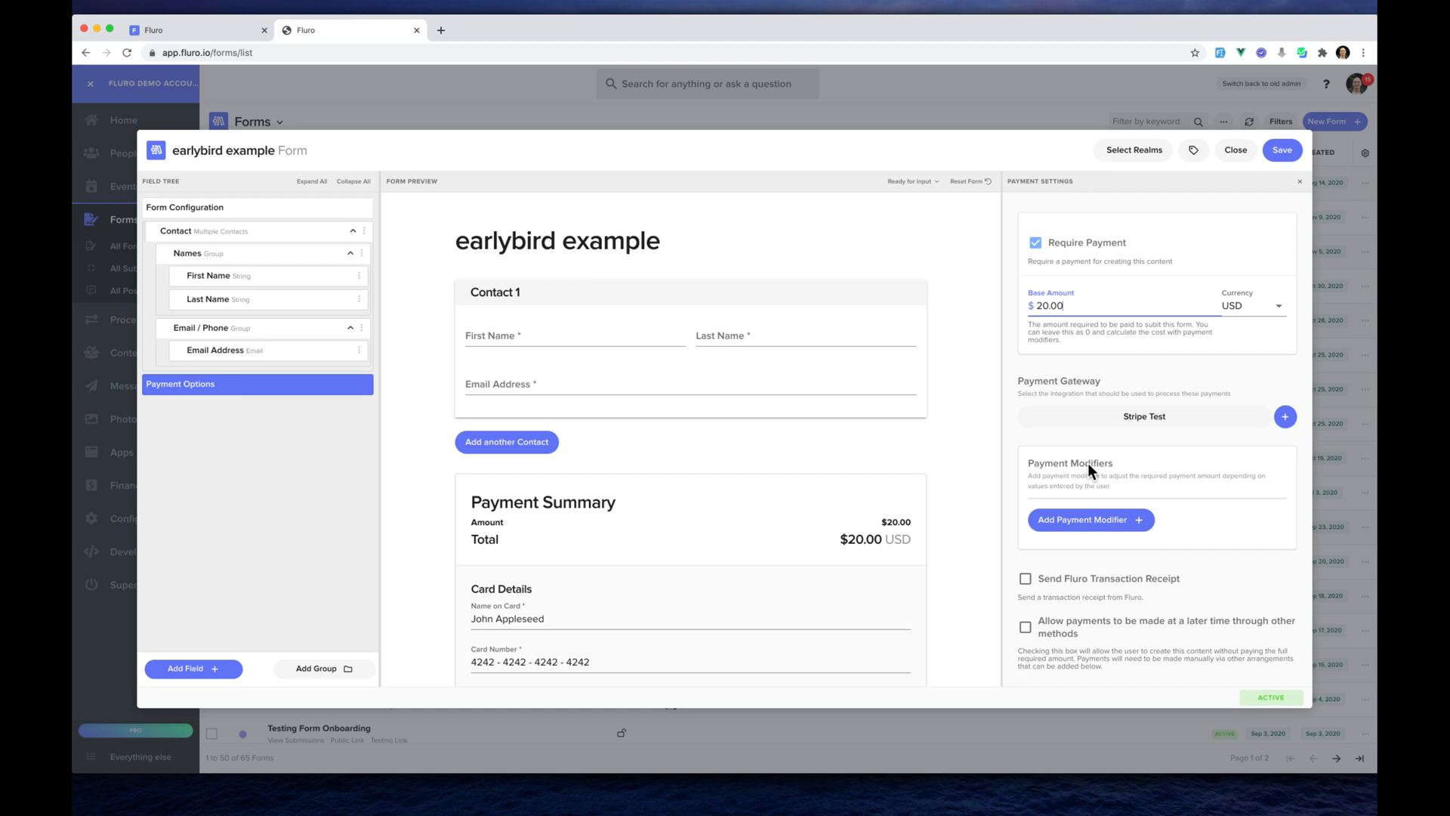
click(1095, 525)
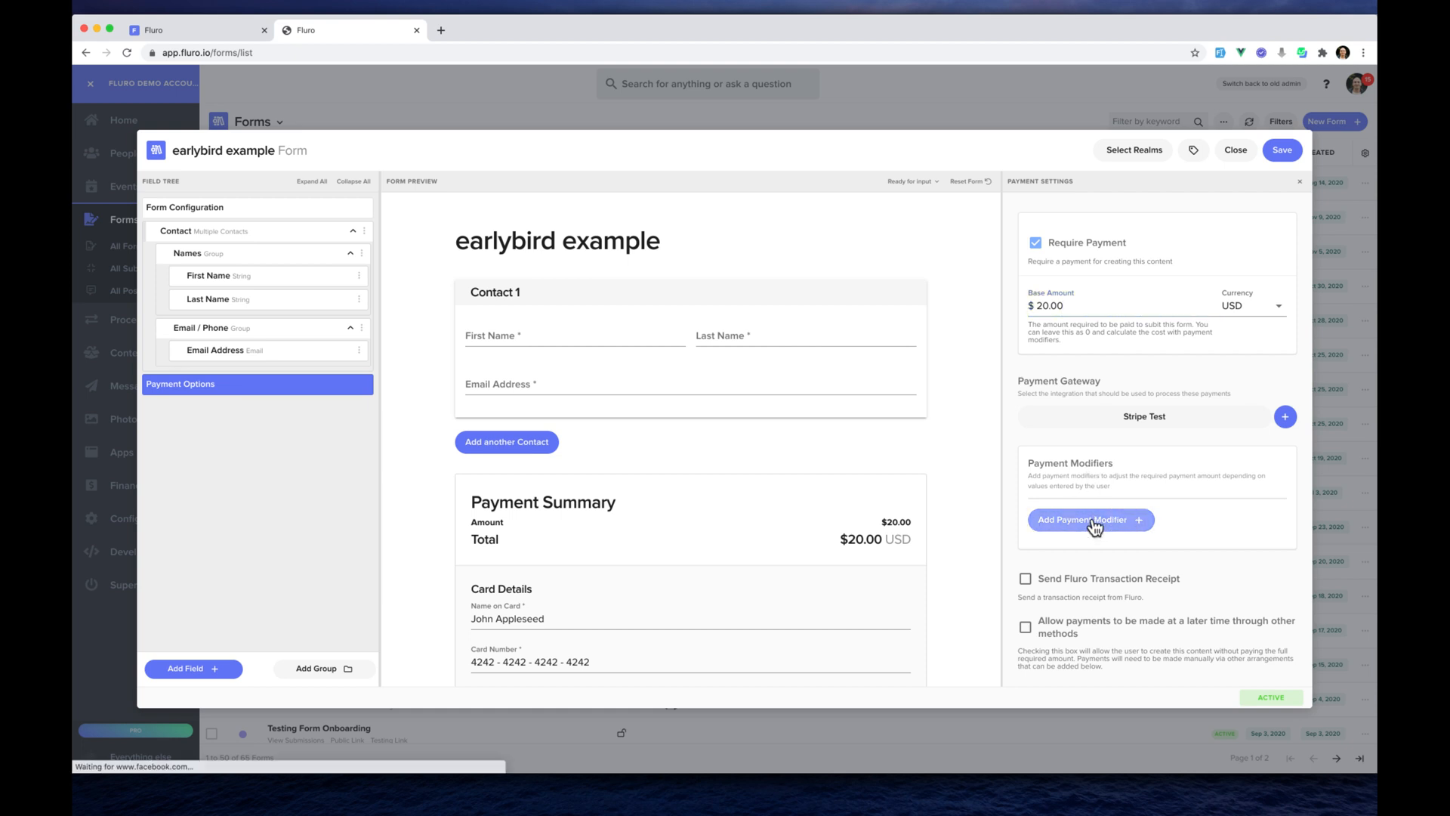
text(Number of registrants)
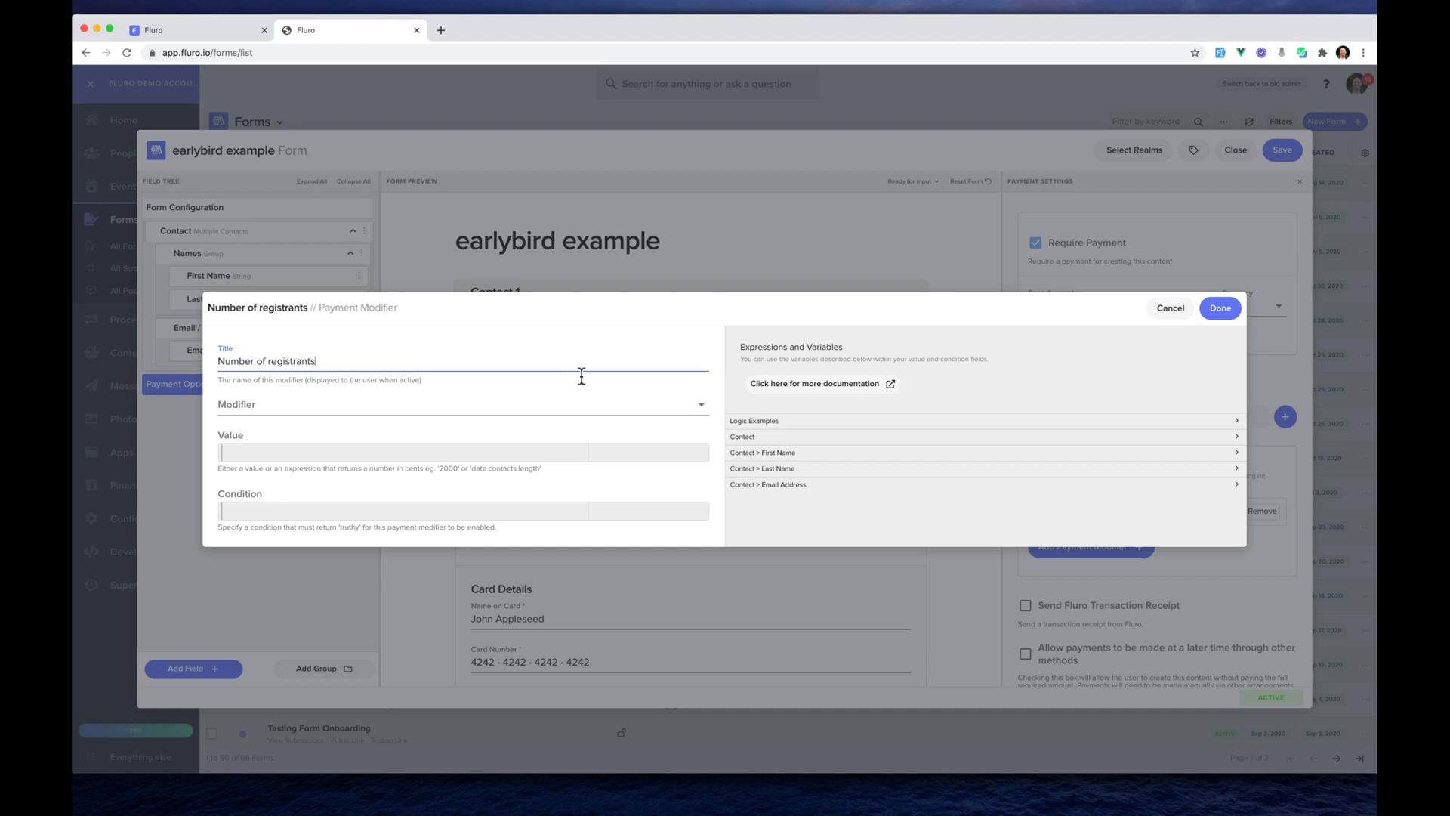
click(325, 406)
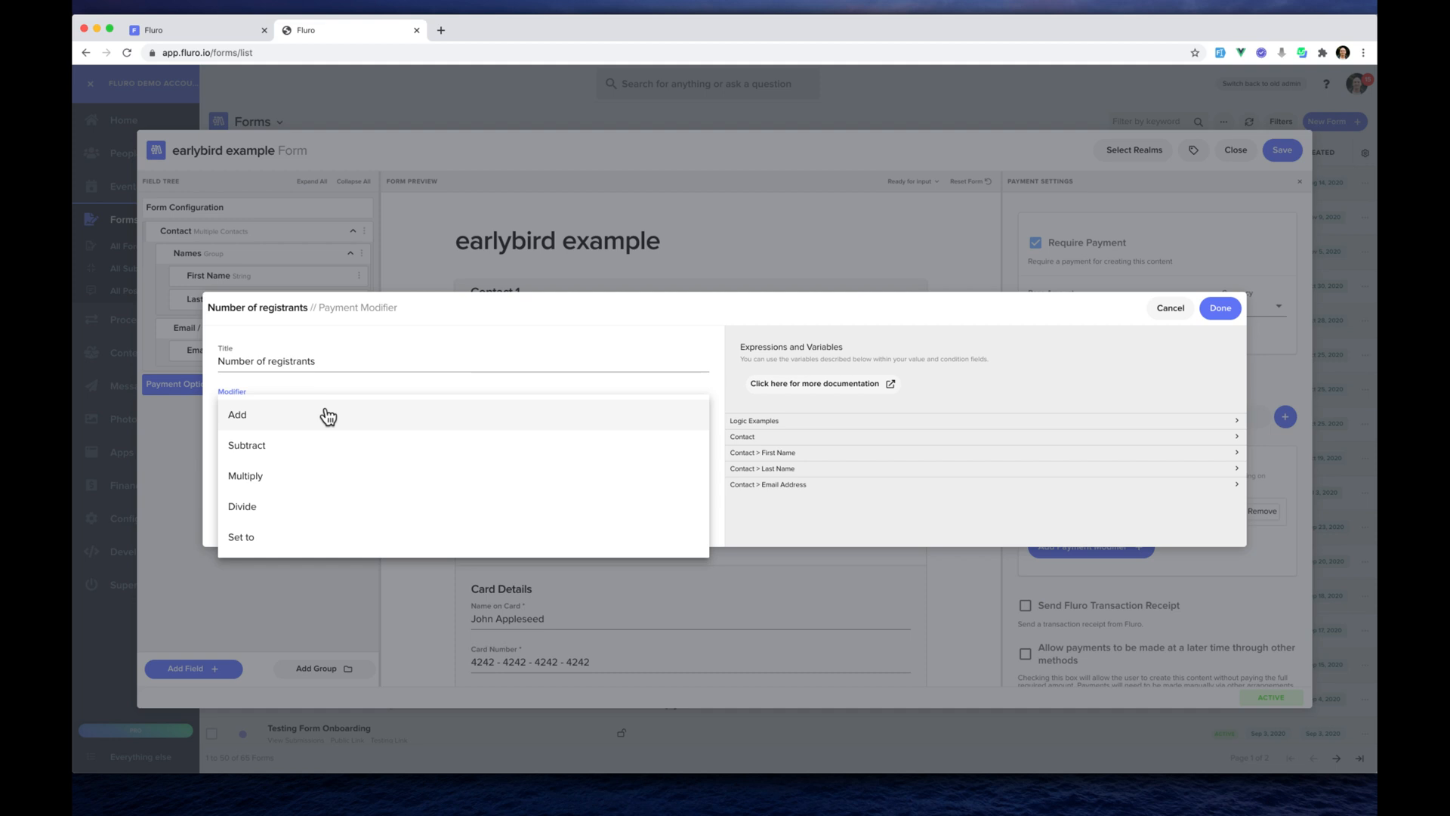
click(282, 476)
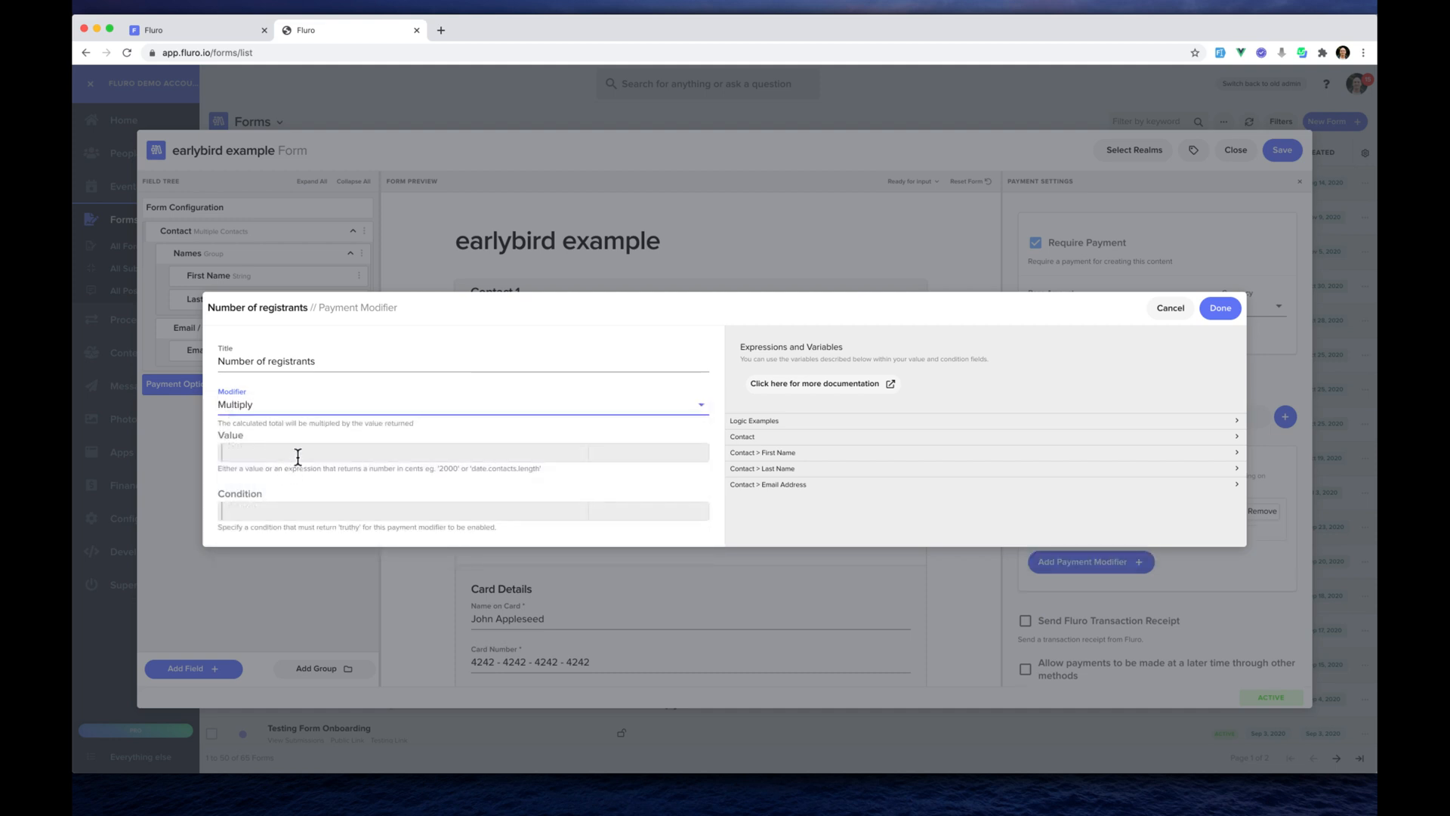
- Set the modifier's value to the contact count expression data.contact.length, leave its condition empty, and finish the modifier
click(298, 453)
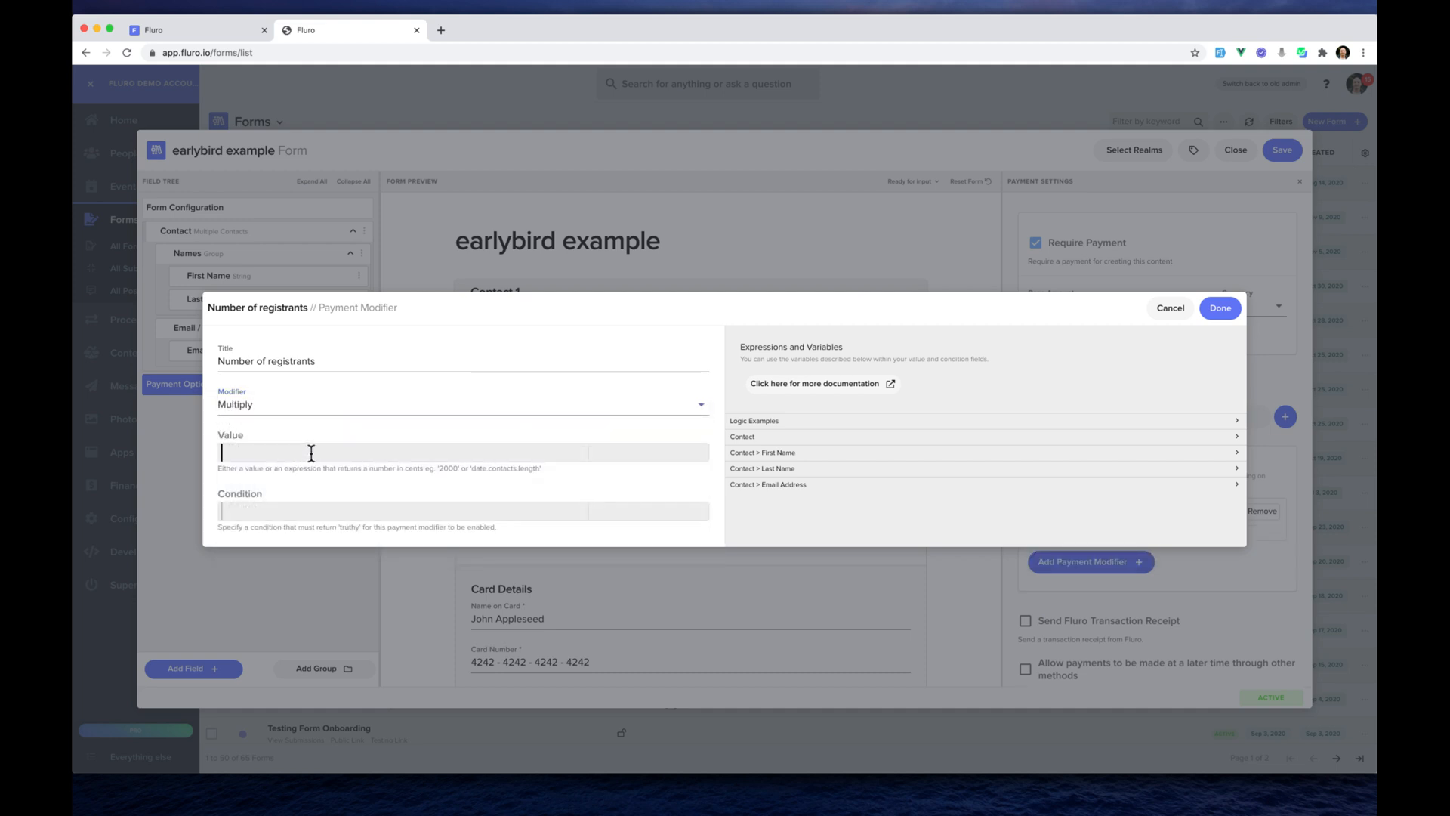
click(748, 423)
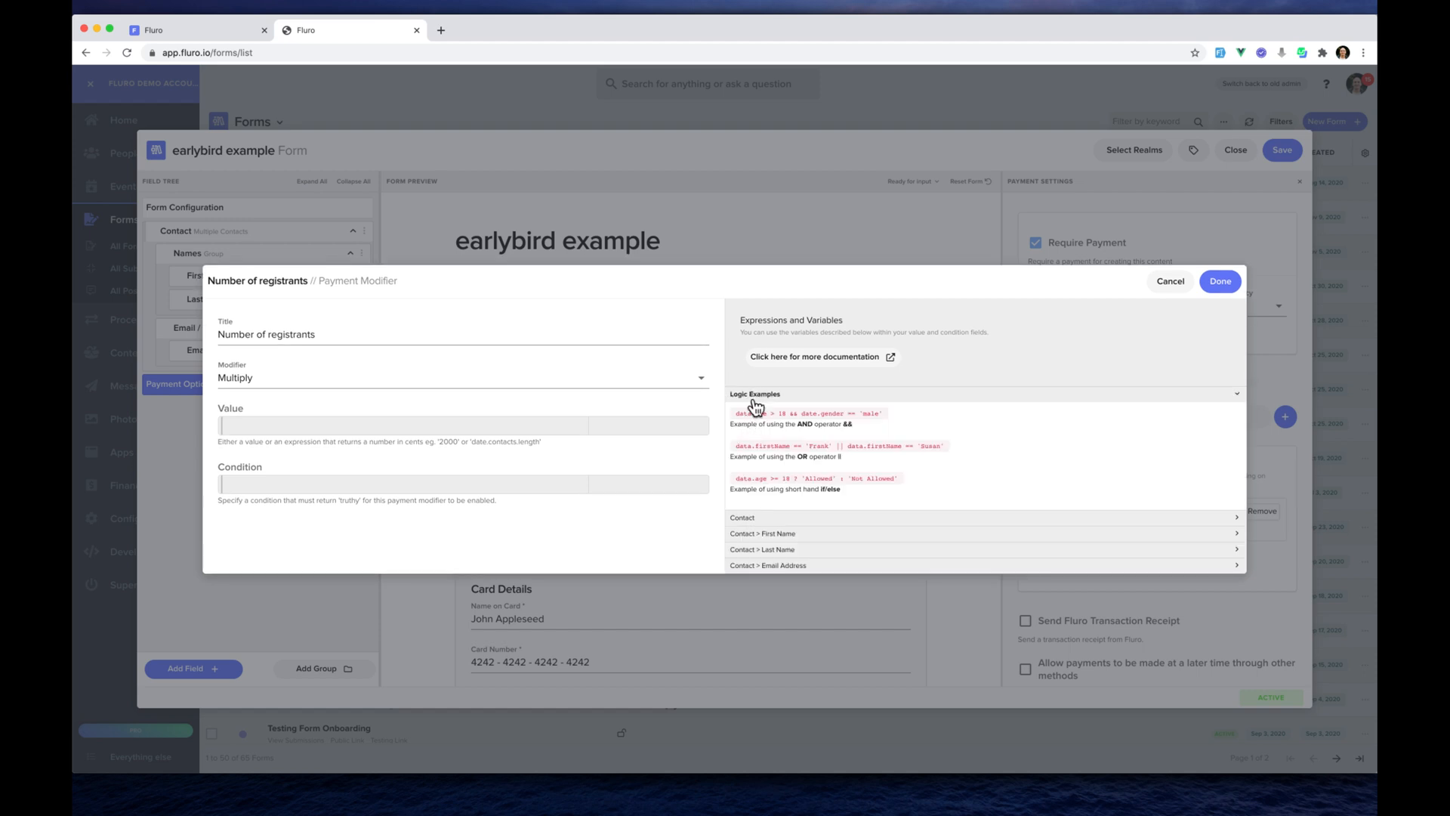
click(753, 400)
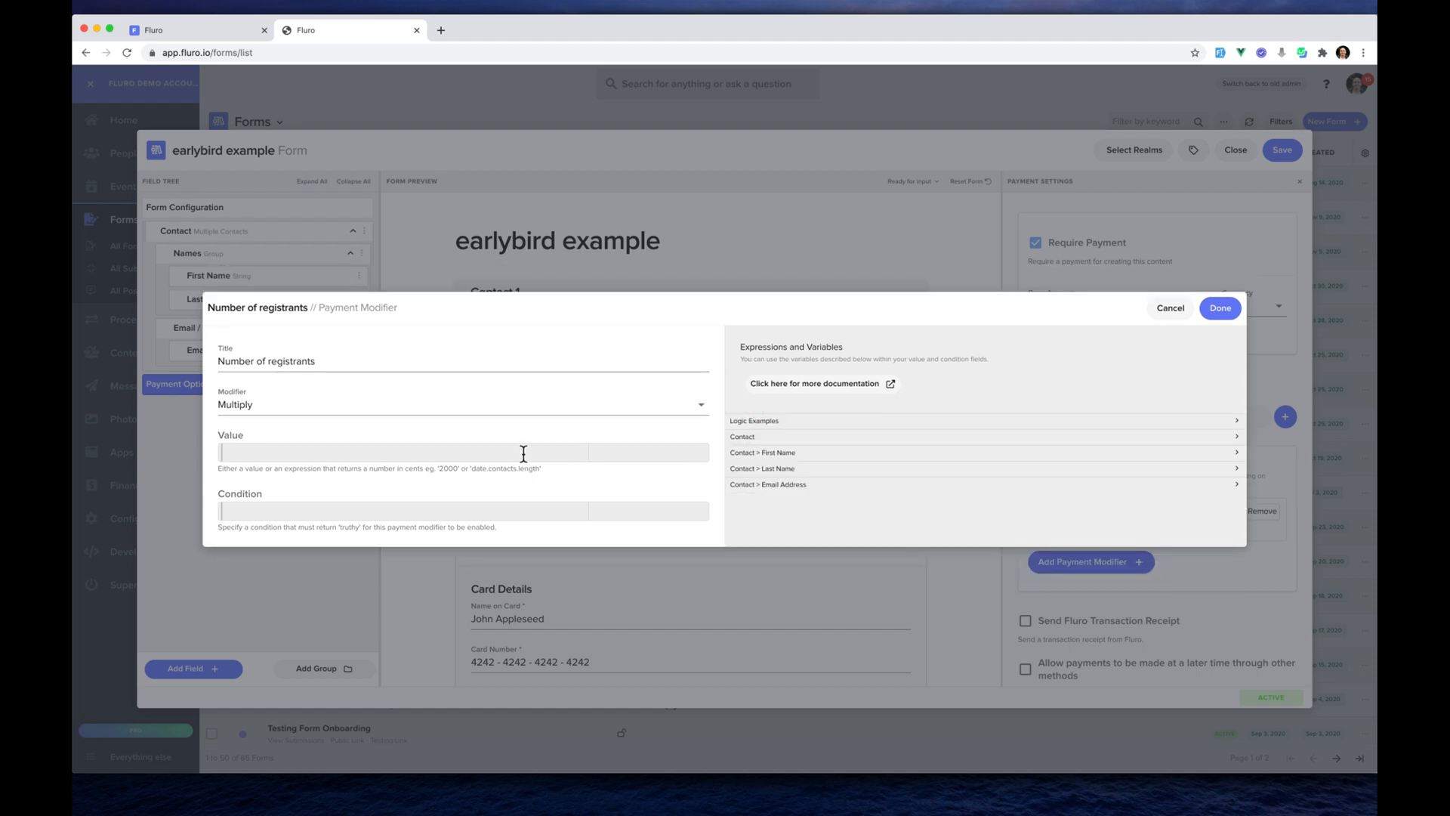
click(752, 440)
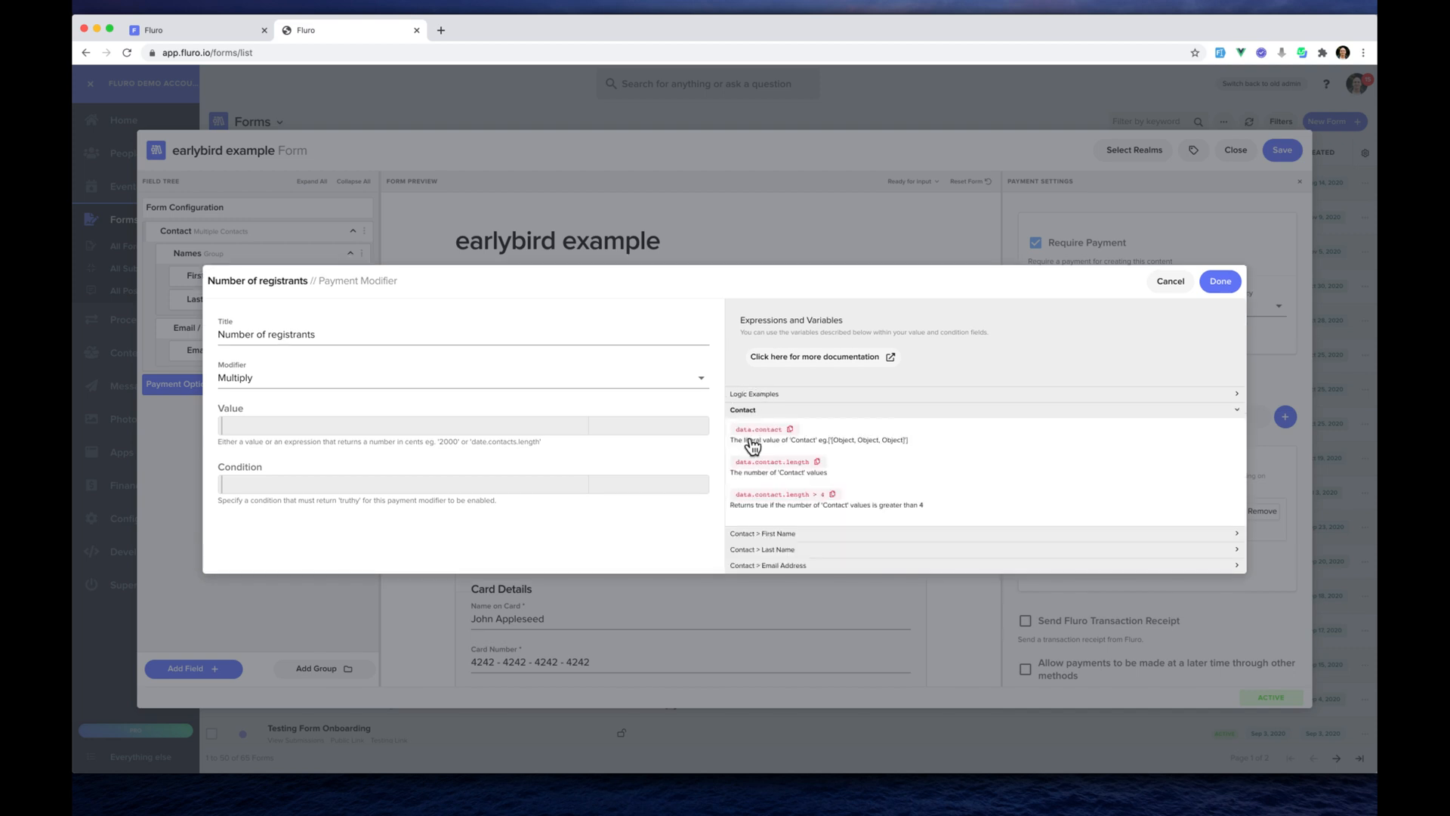
click(818, 461)
click(646, 427)
text(data.contact.length)
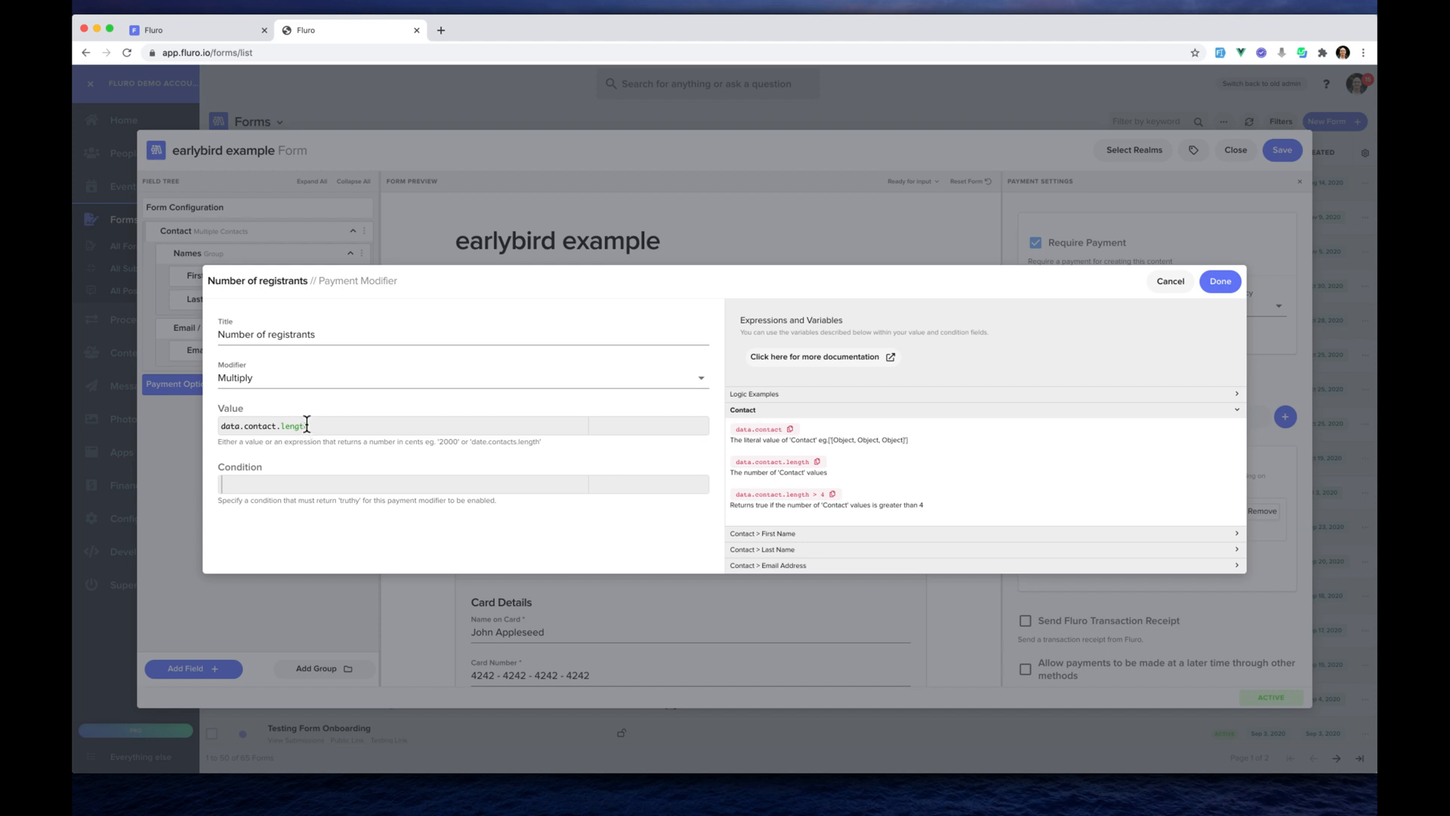
click(1219, 285)
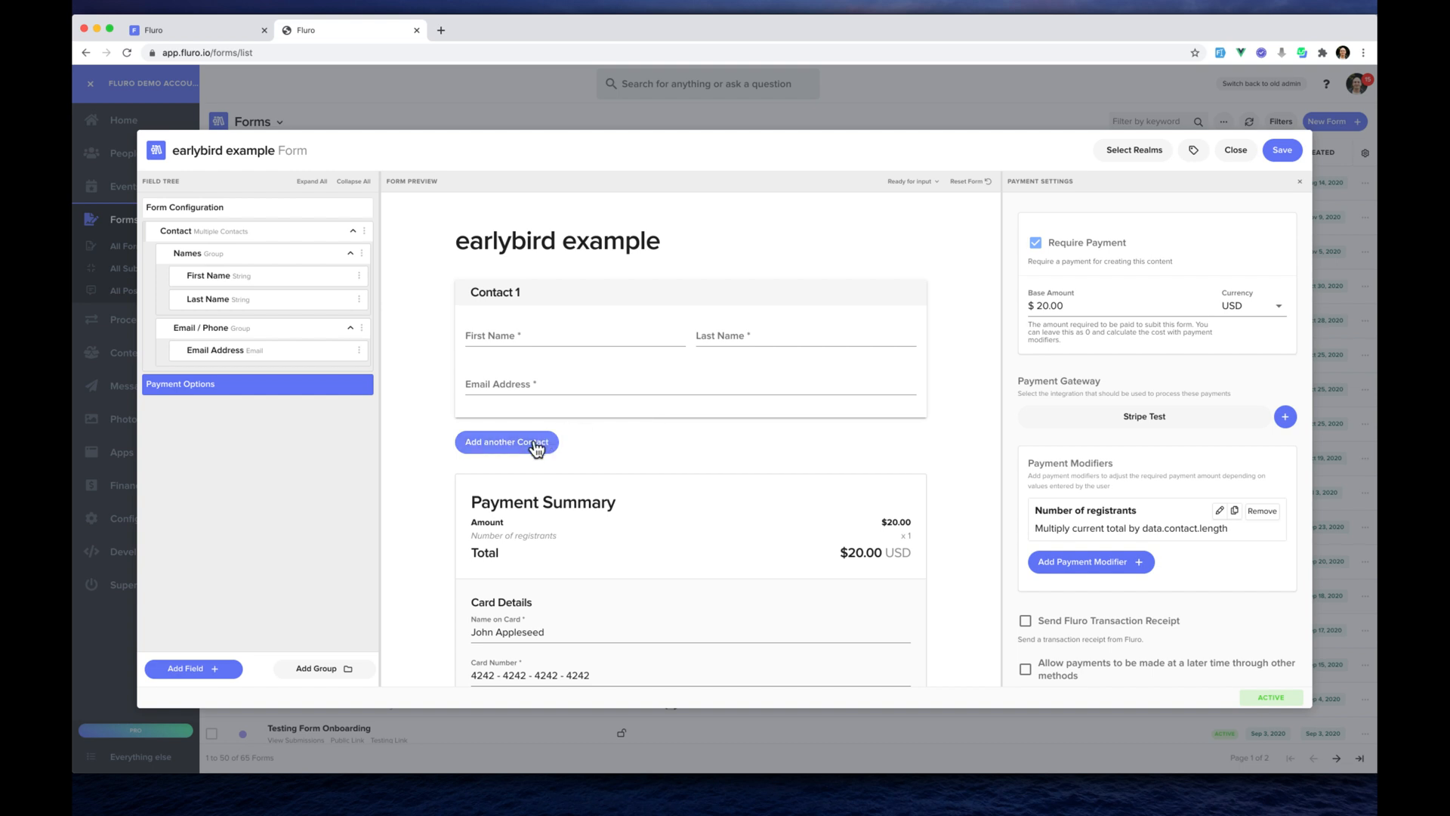
- Add four more contacts in the form preview and check how the payment summary total responds
click(536, 447)
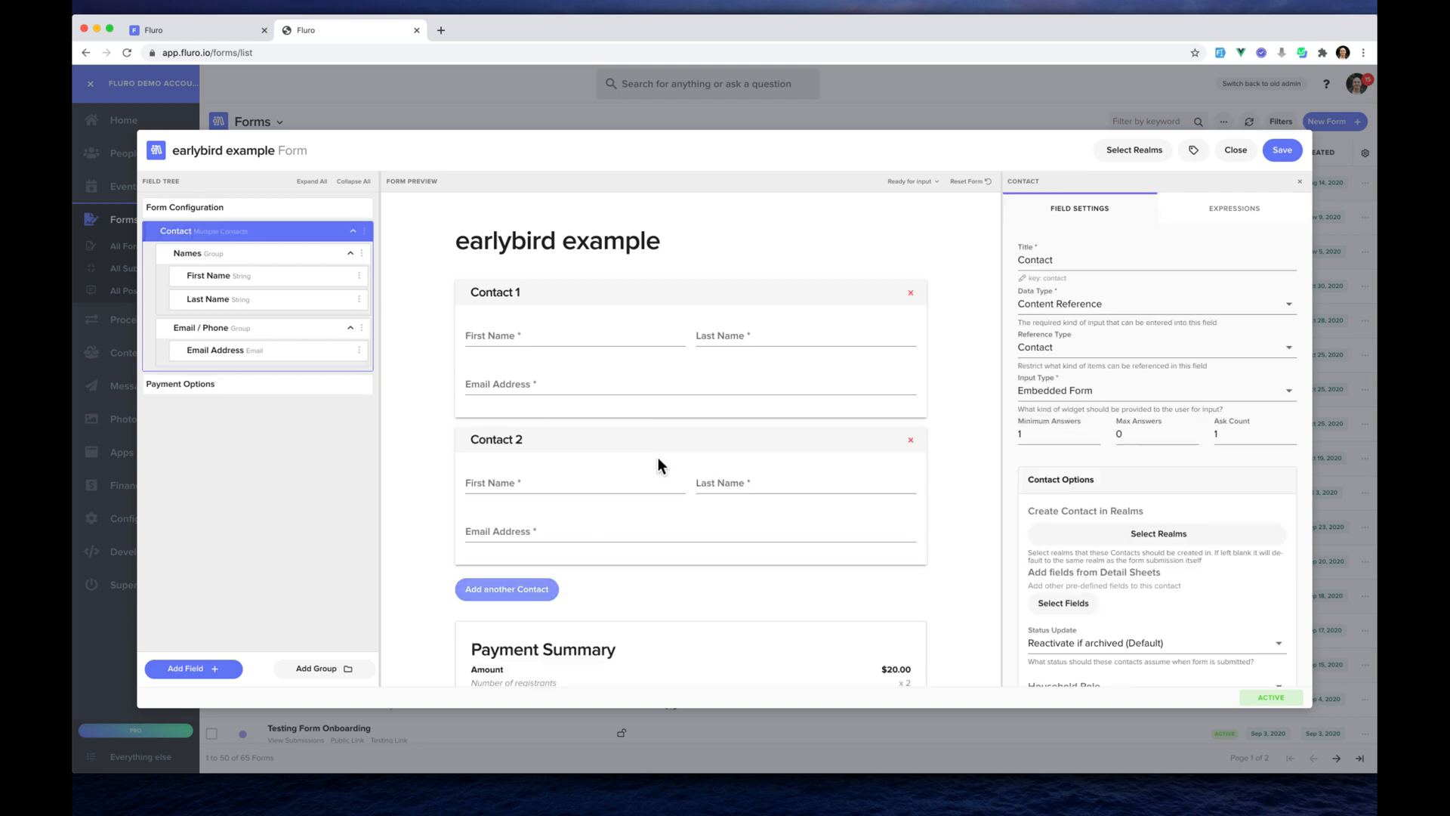
scroll(879, 528, down, 3)
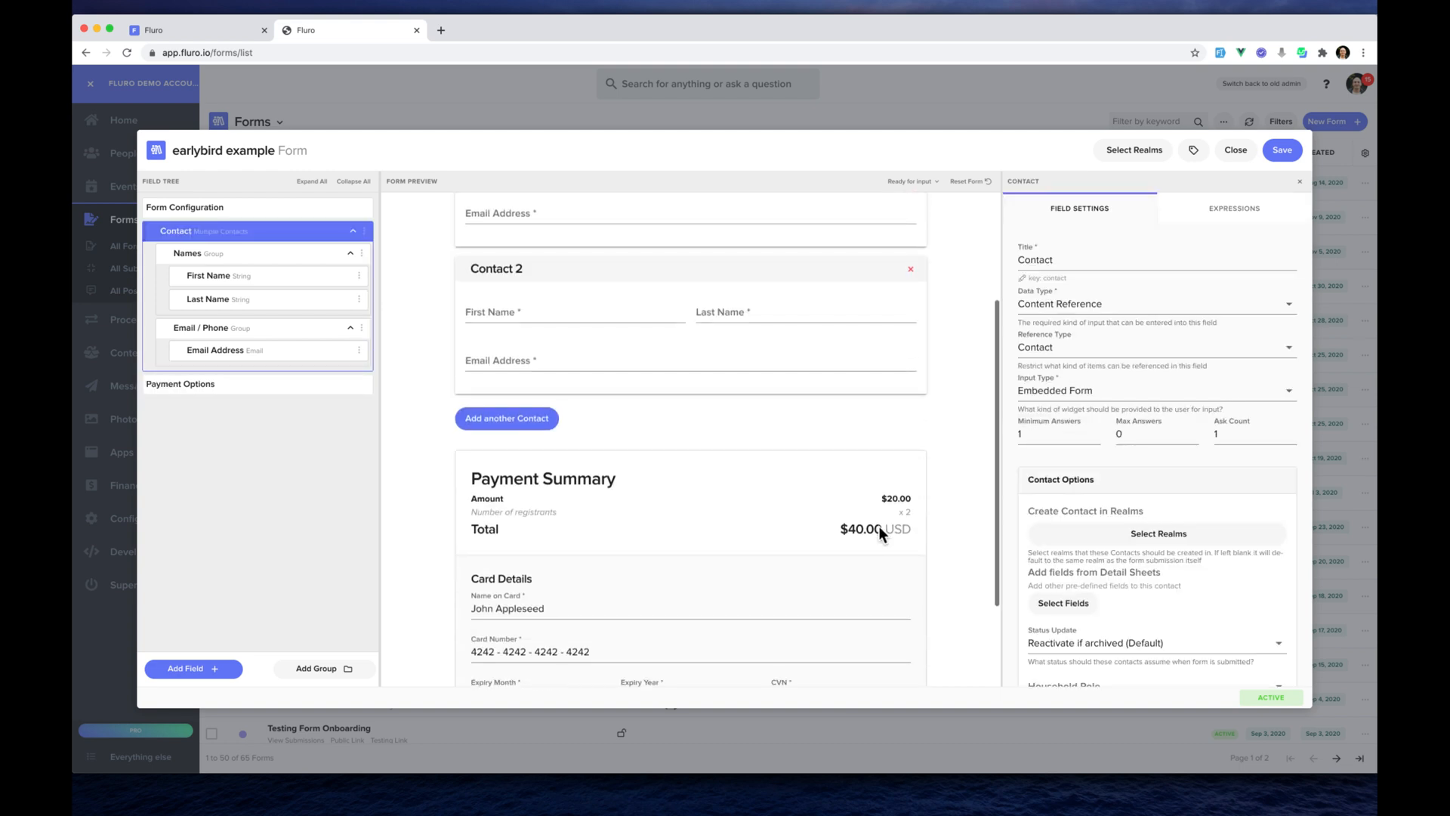
click(519, 418)
scroll(759, 446, down, 3)
click(536, 414)
scroll(638, 441, down, 2)
click(551, 420)
scroll(860, 466, down, 2)
scroll(858, 459, down, 2)
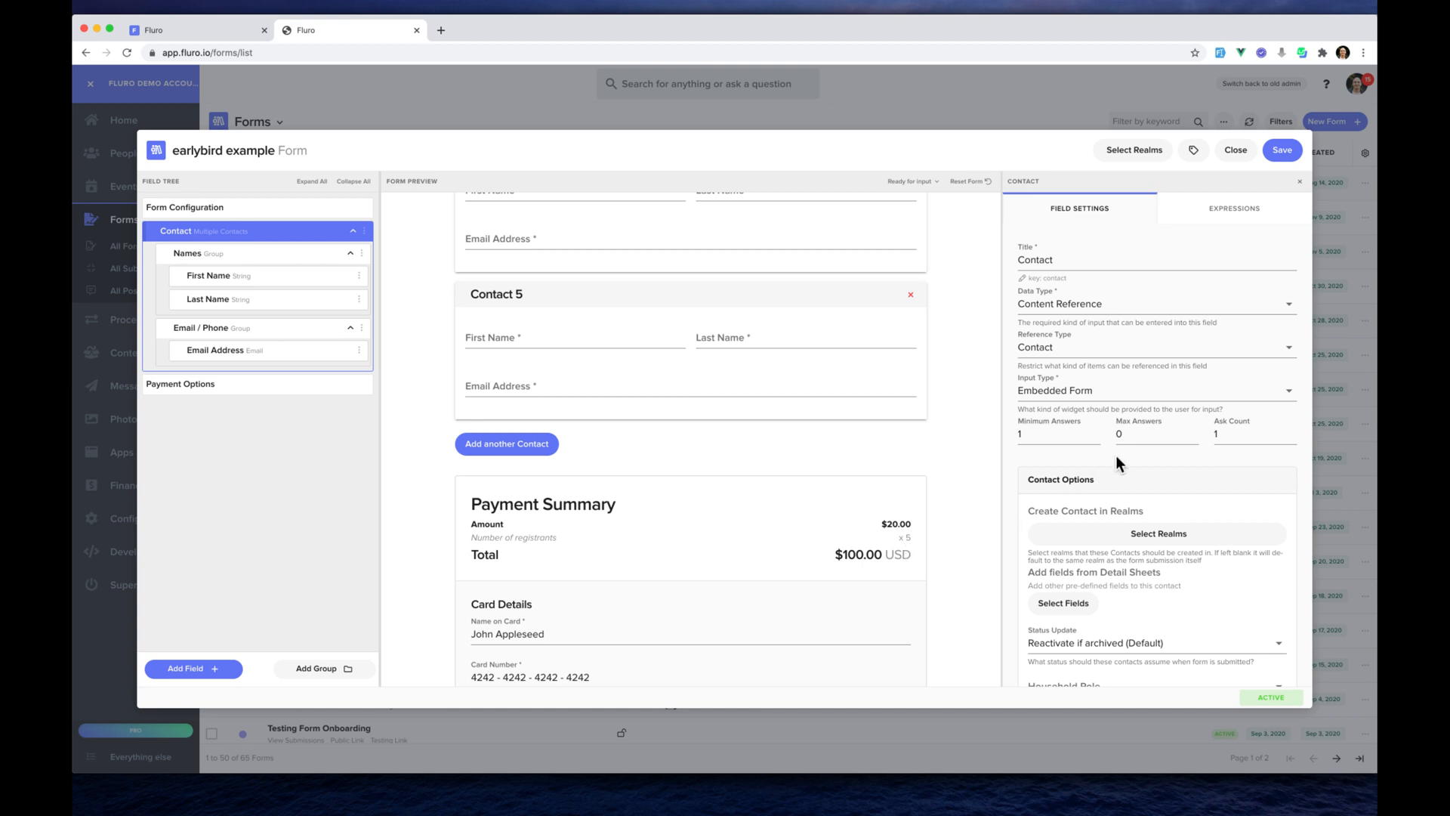
- Add a payment modifier titled "Earlybird Discount" that divides the current total by 2
scroll(1117, 455, down, 3)
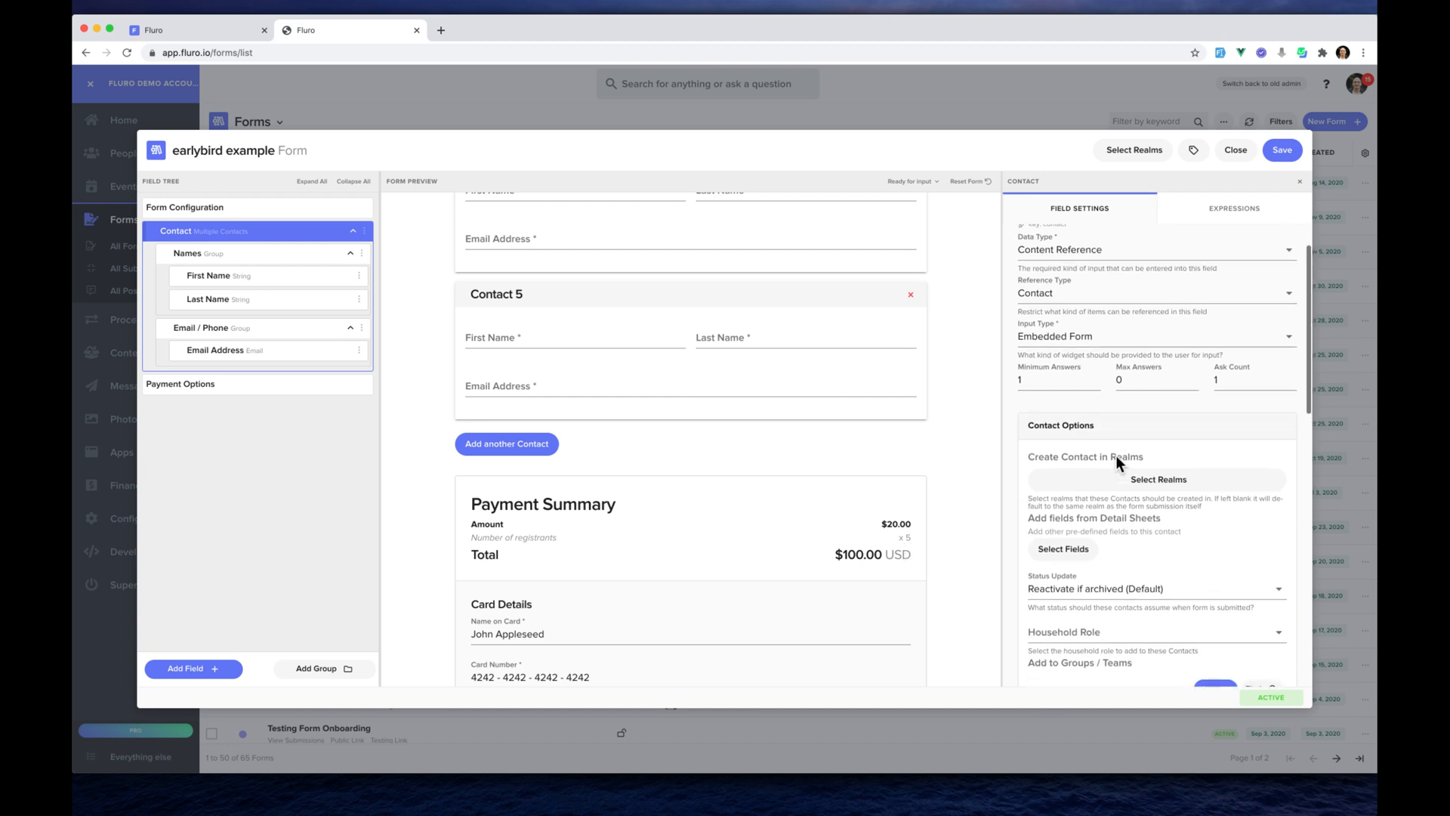
scroll(1116, 455, up, 2)
click(283, 386)
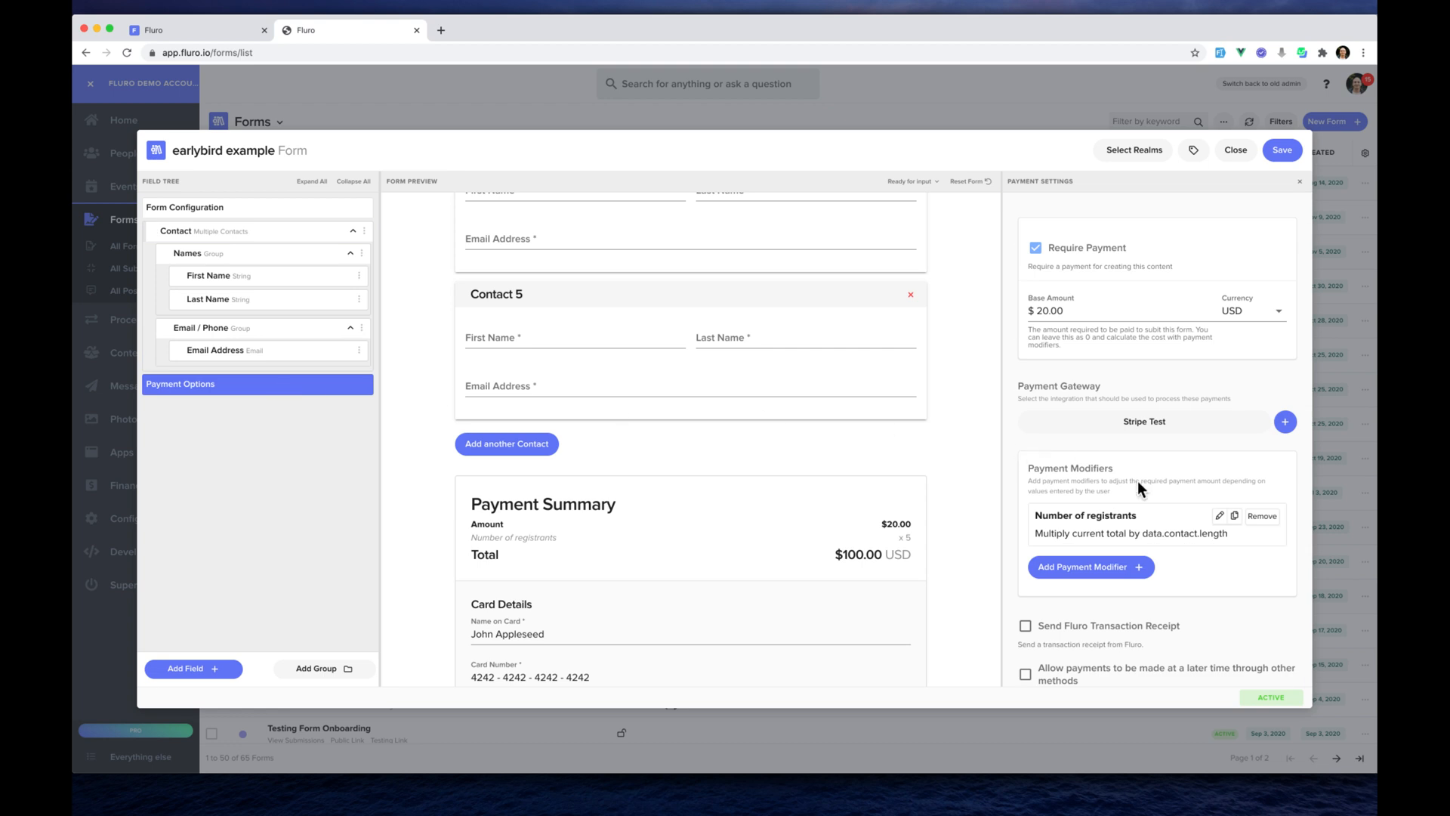
click(1078, 567)
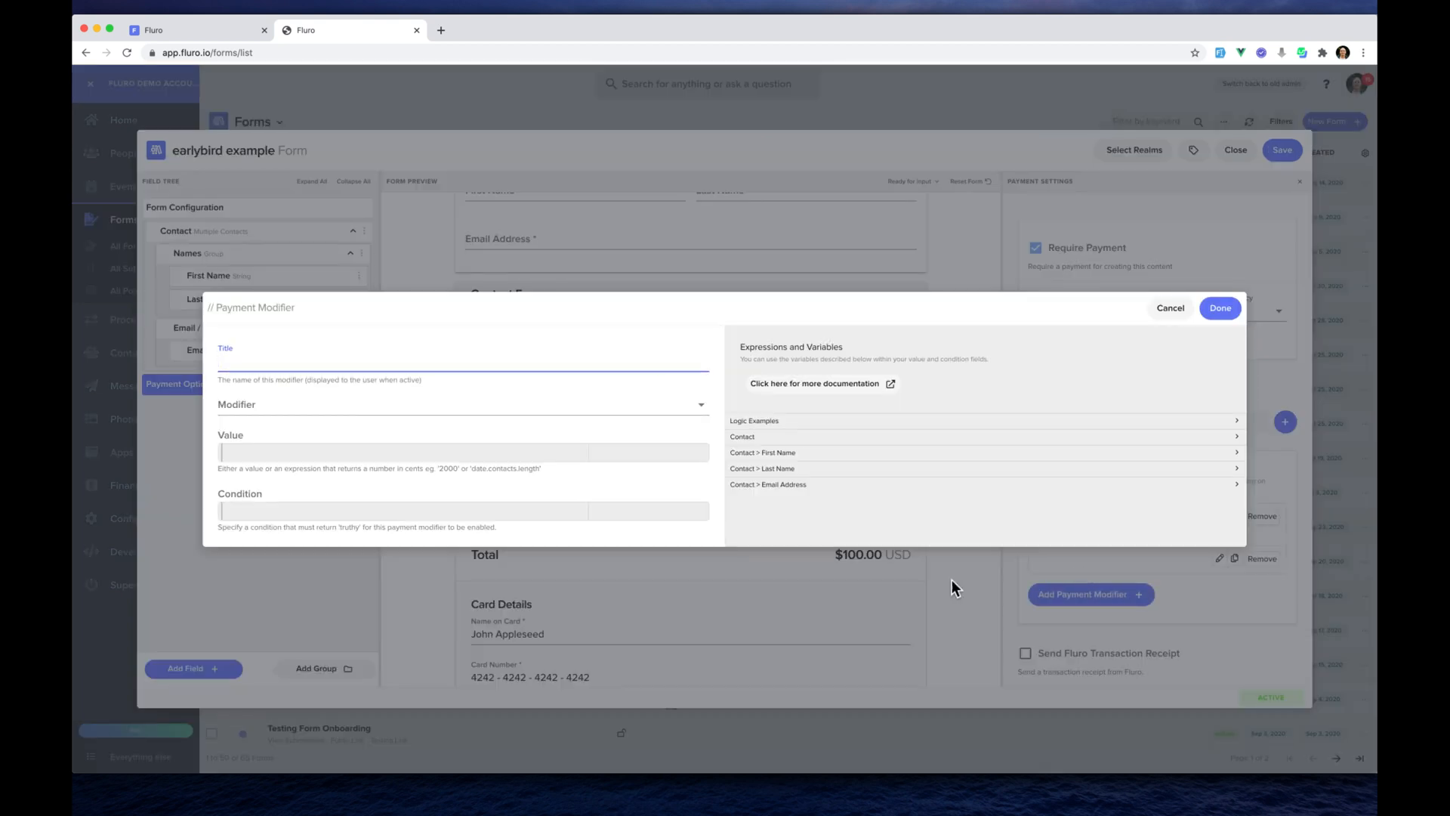
text(Earlybird Discount)
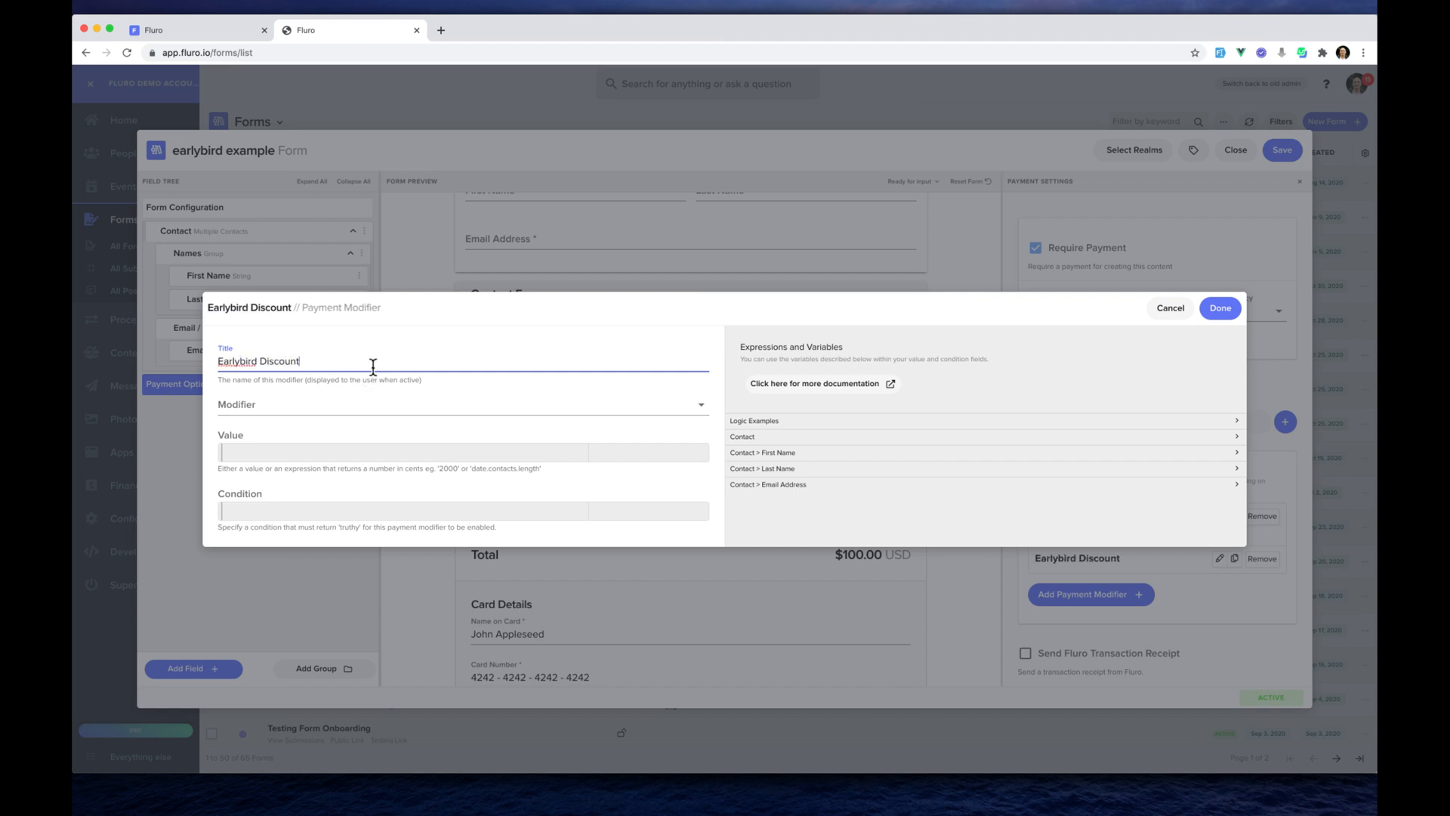
click(315, 401)
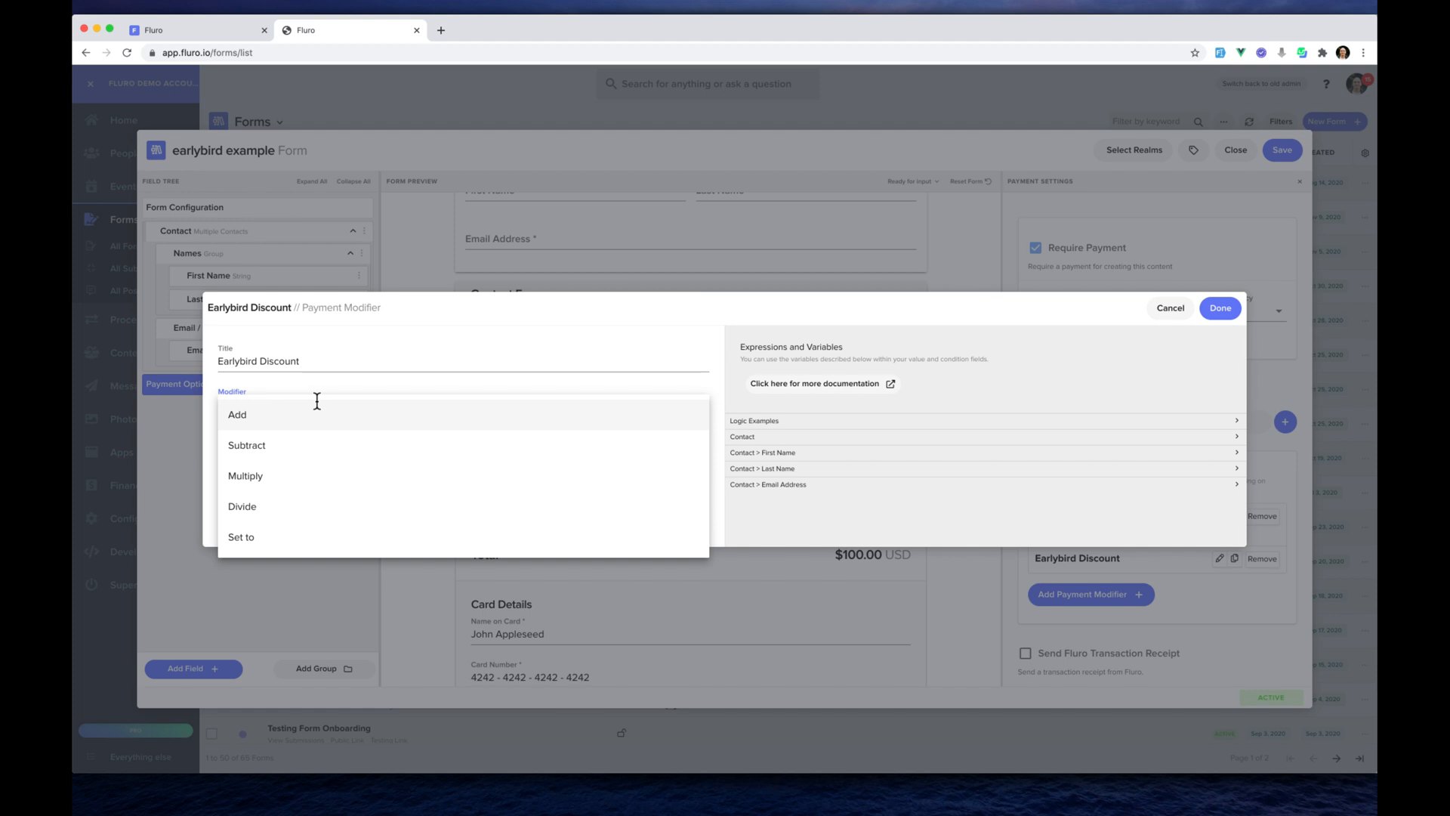
click(258, 511)
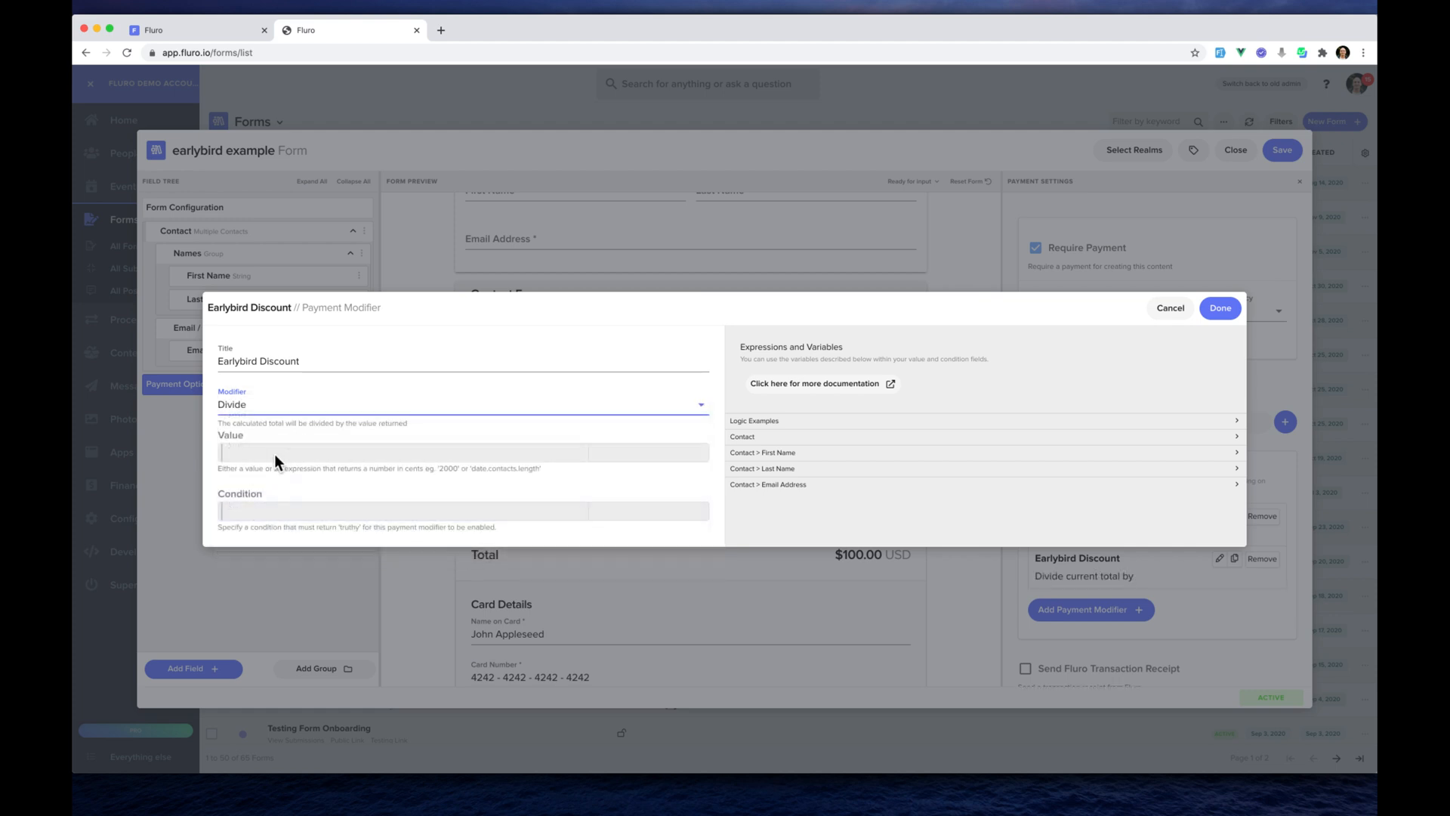
click(276, 453)
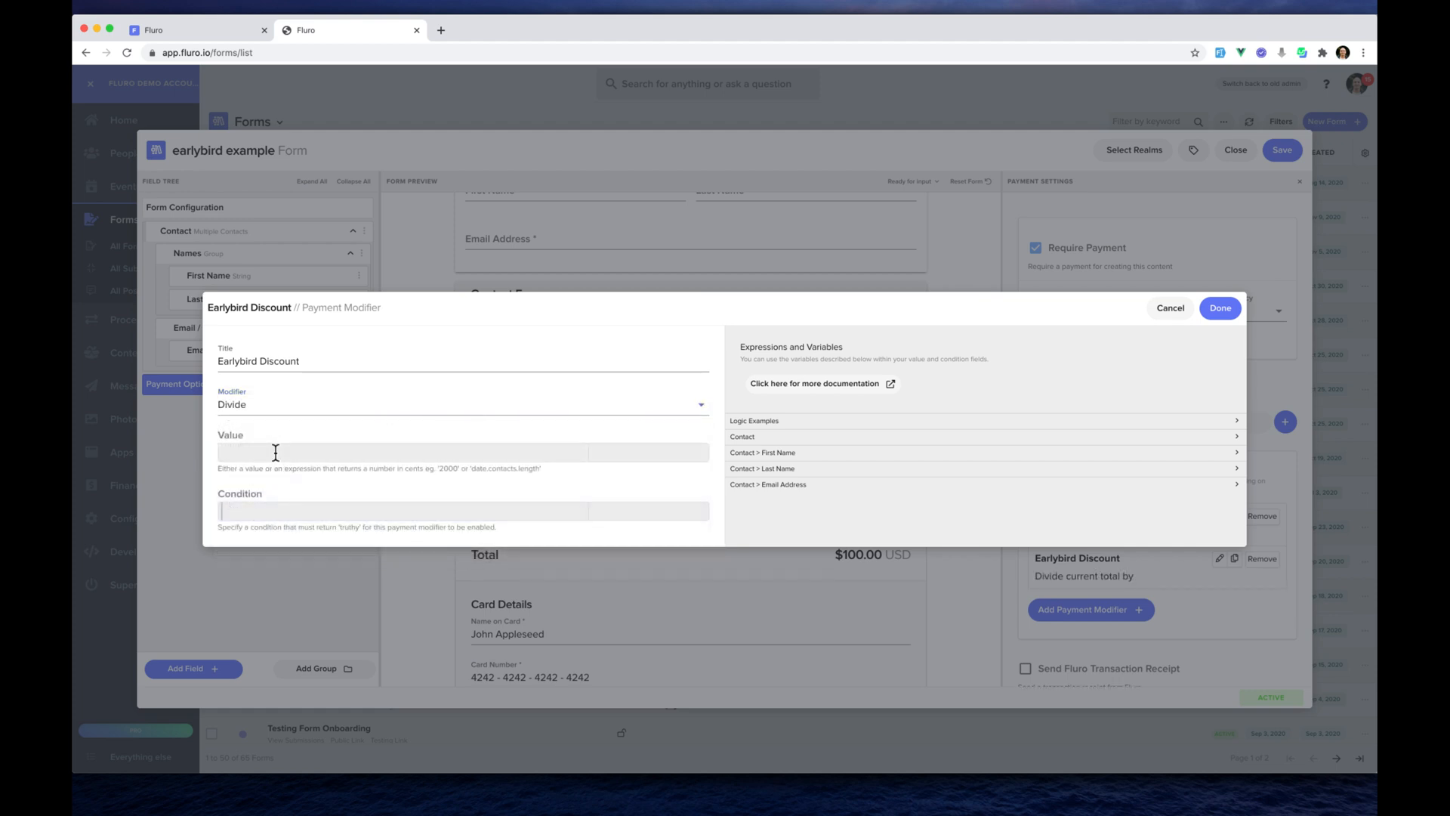
text(2)
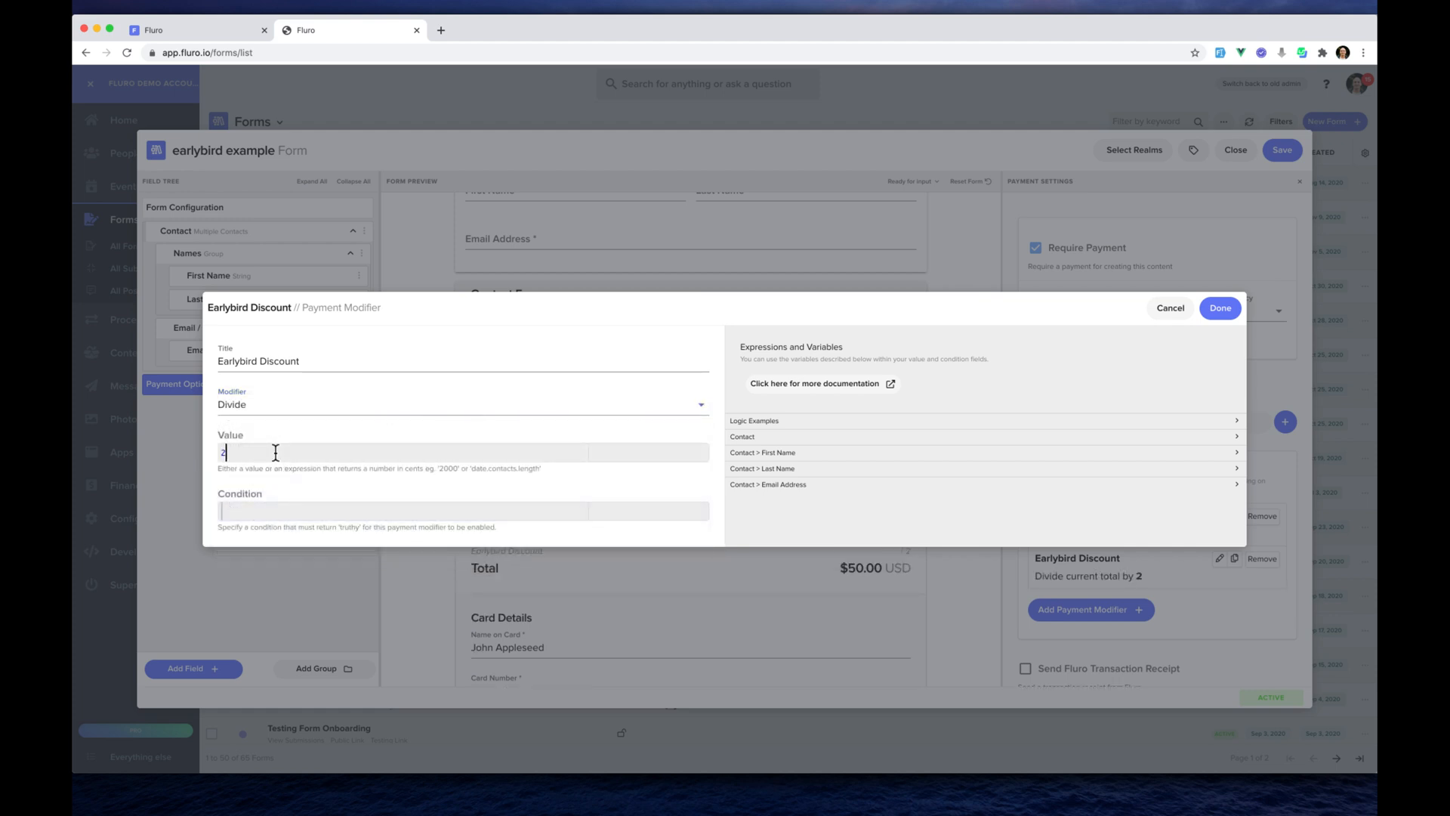
click(1224, 316)
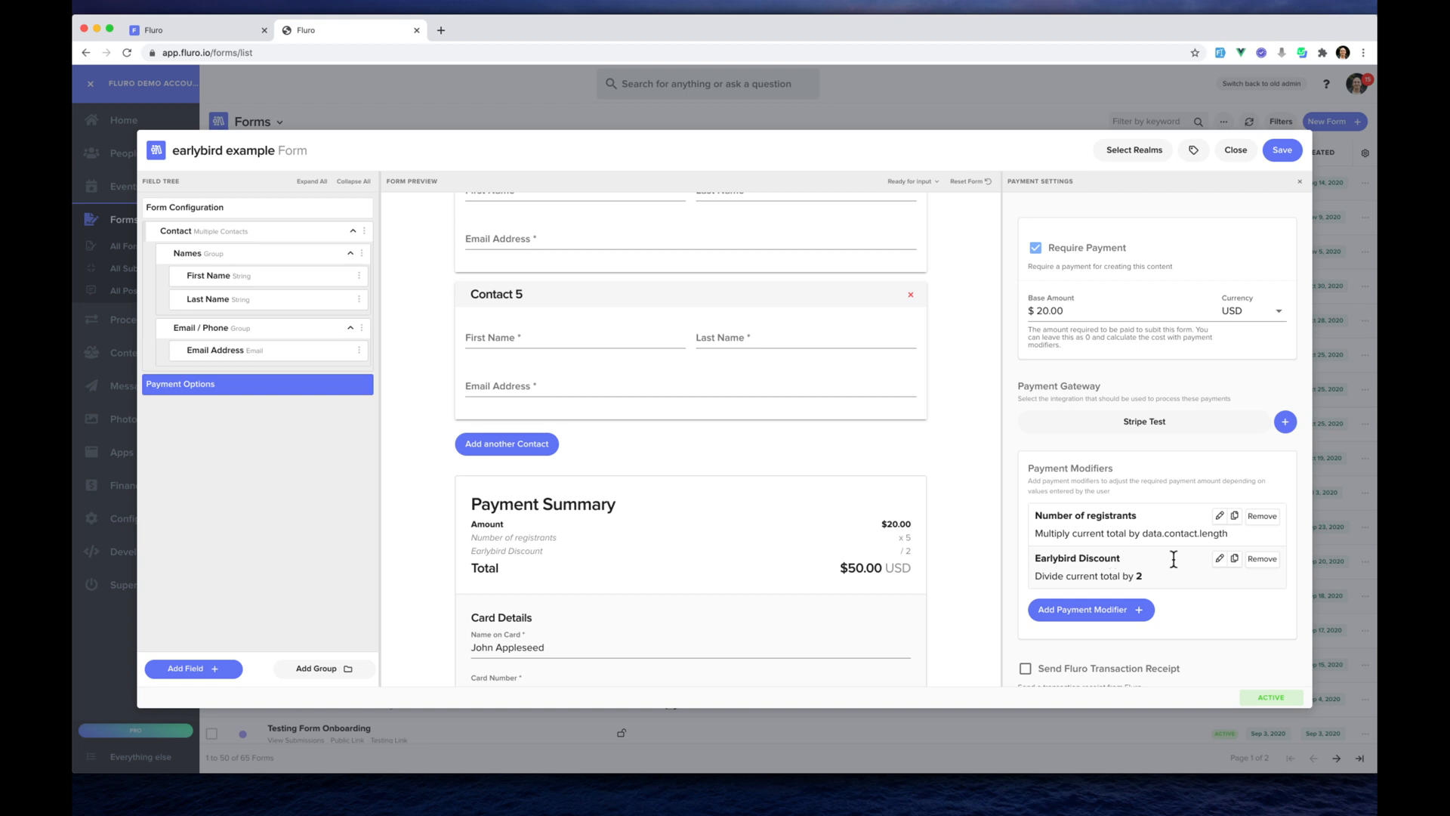
- Give the Earlybird Discount modifier the condition date < moment('21 november 2020').toDate() and check the payment summary
click(1220, 559)
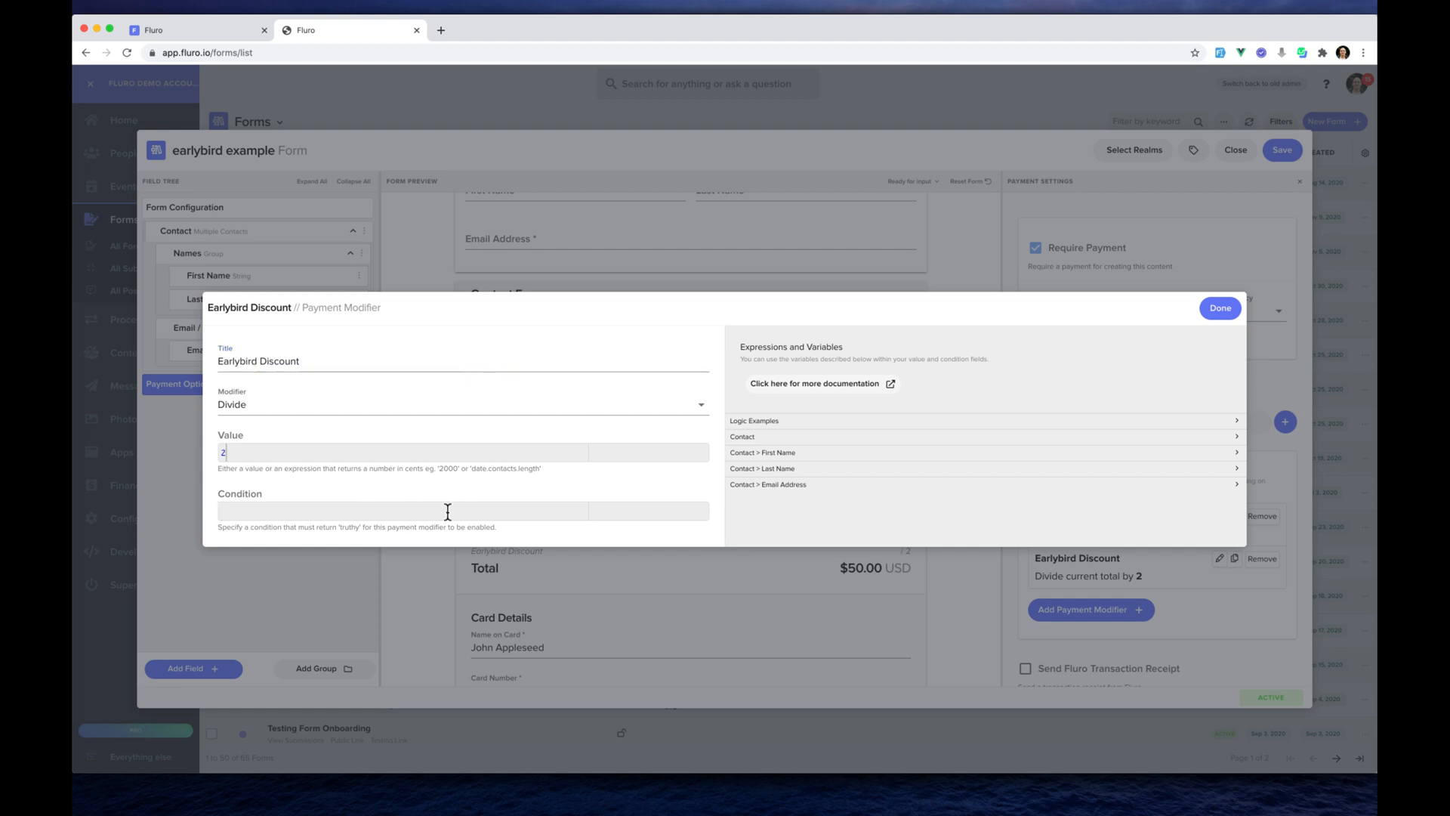
text(date)
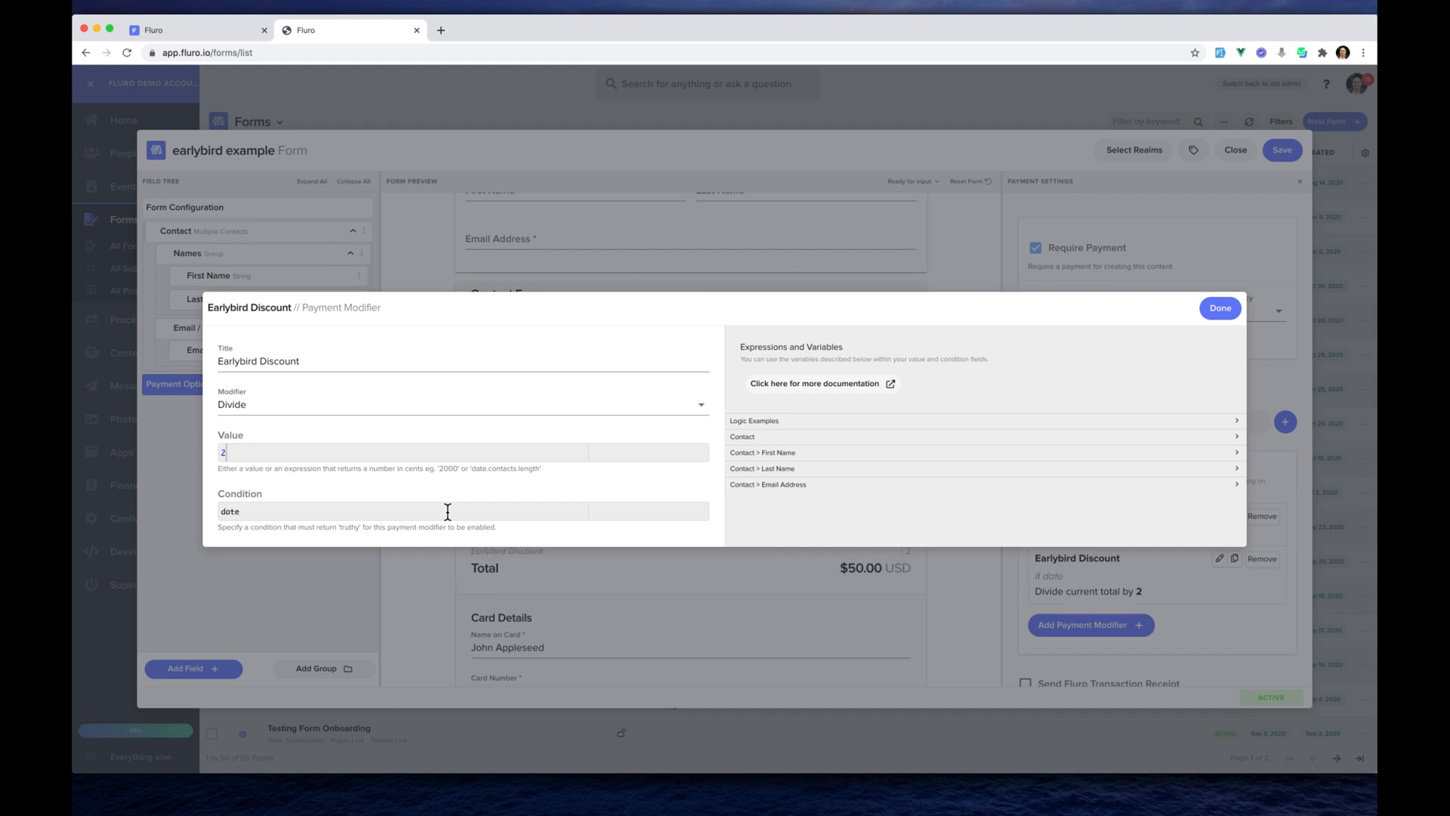
text( <)
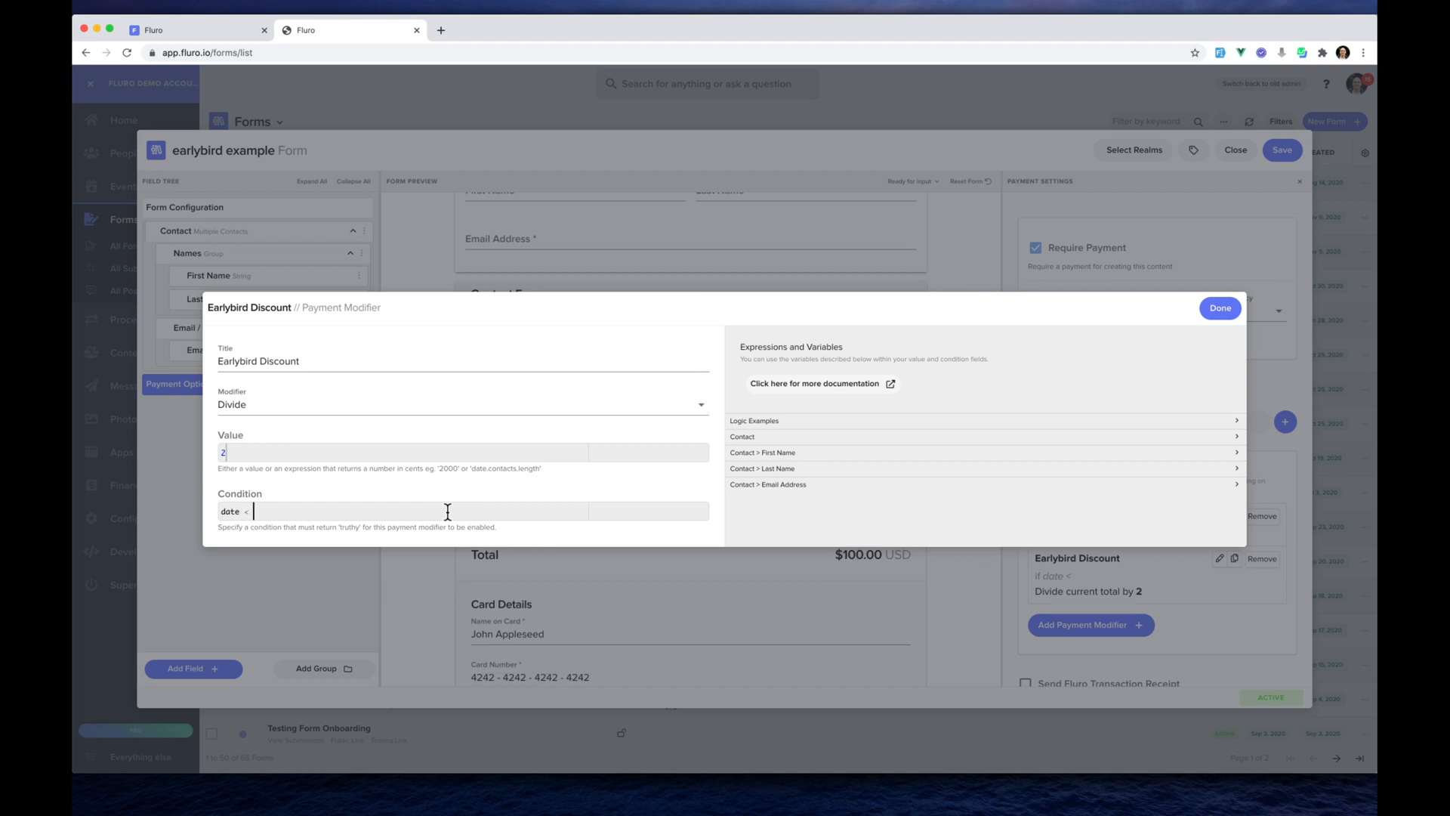
text( moment)
text(())
text(')
text(21)
text( november 2020)
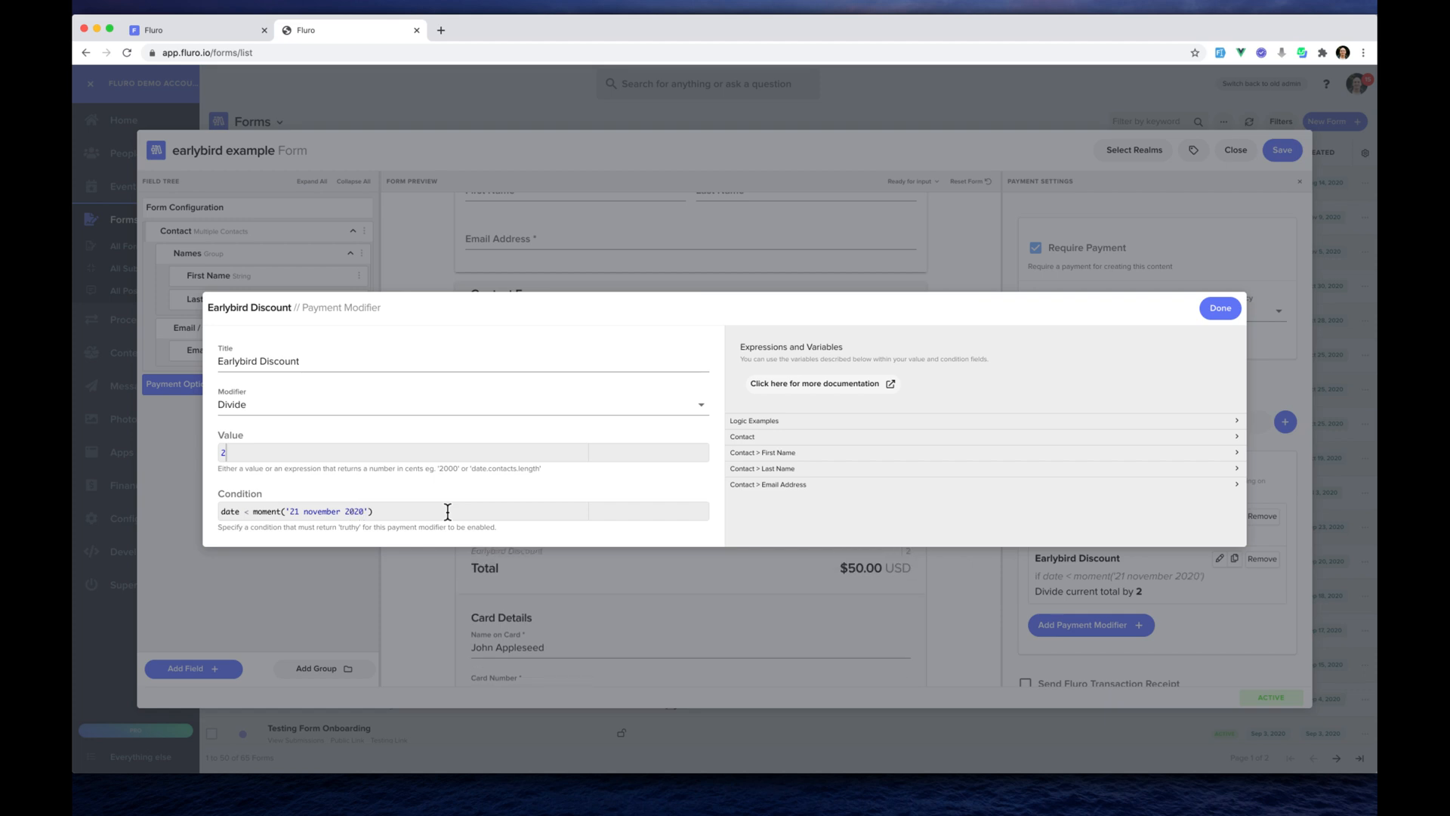
text(.toDate())
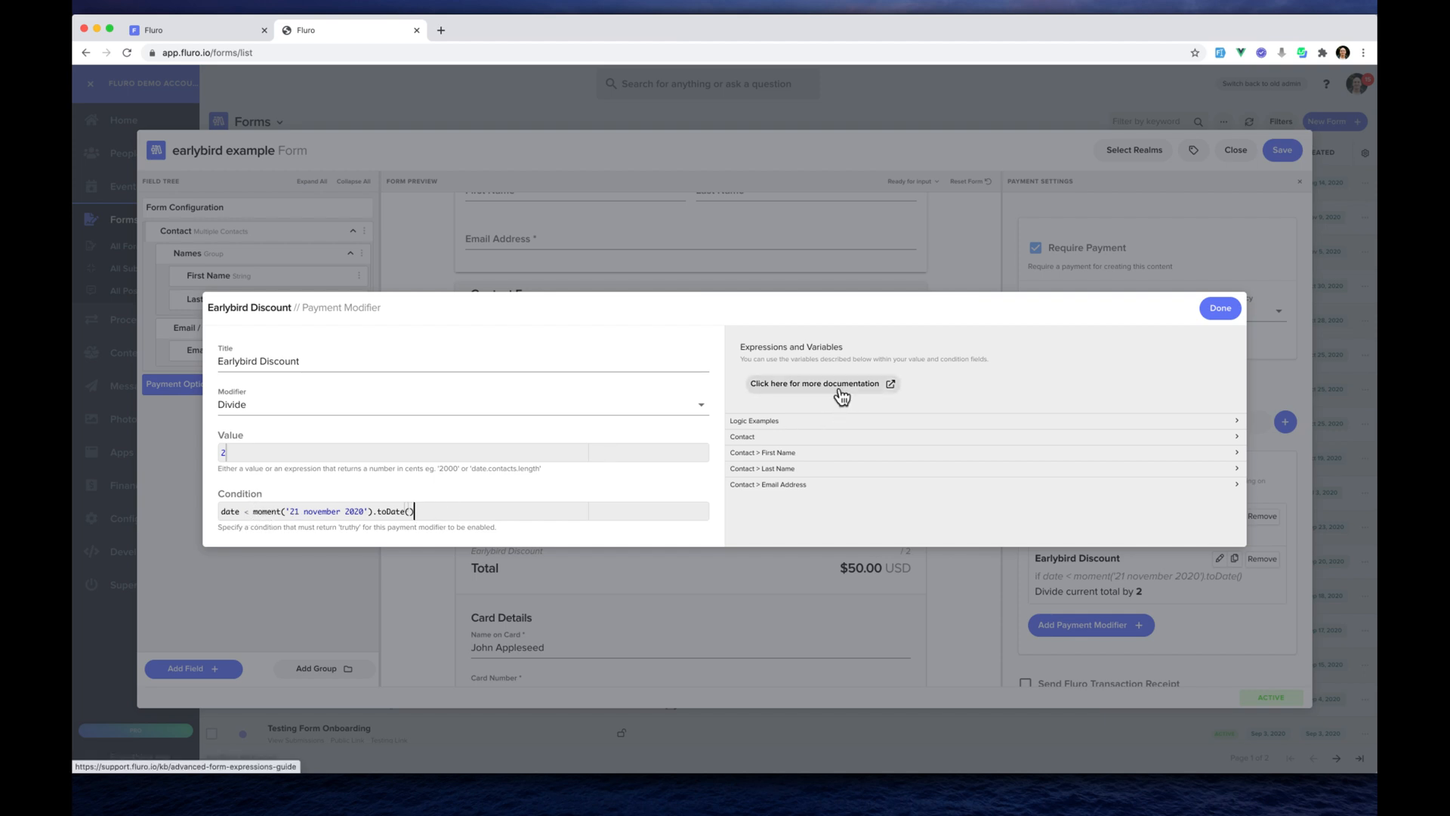
drag(415, 511, 255, 512)
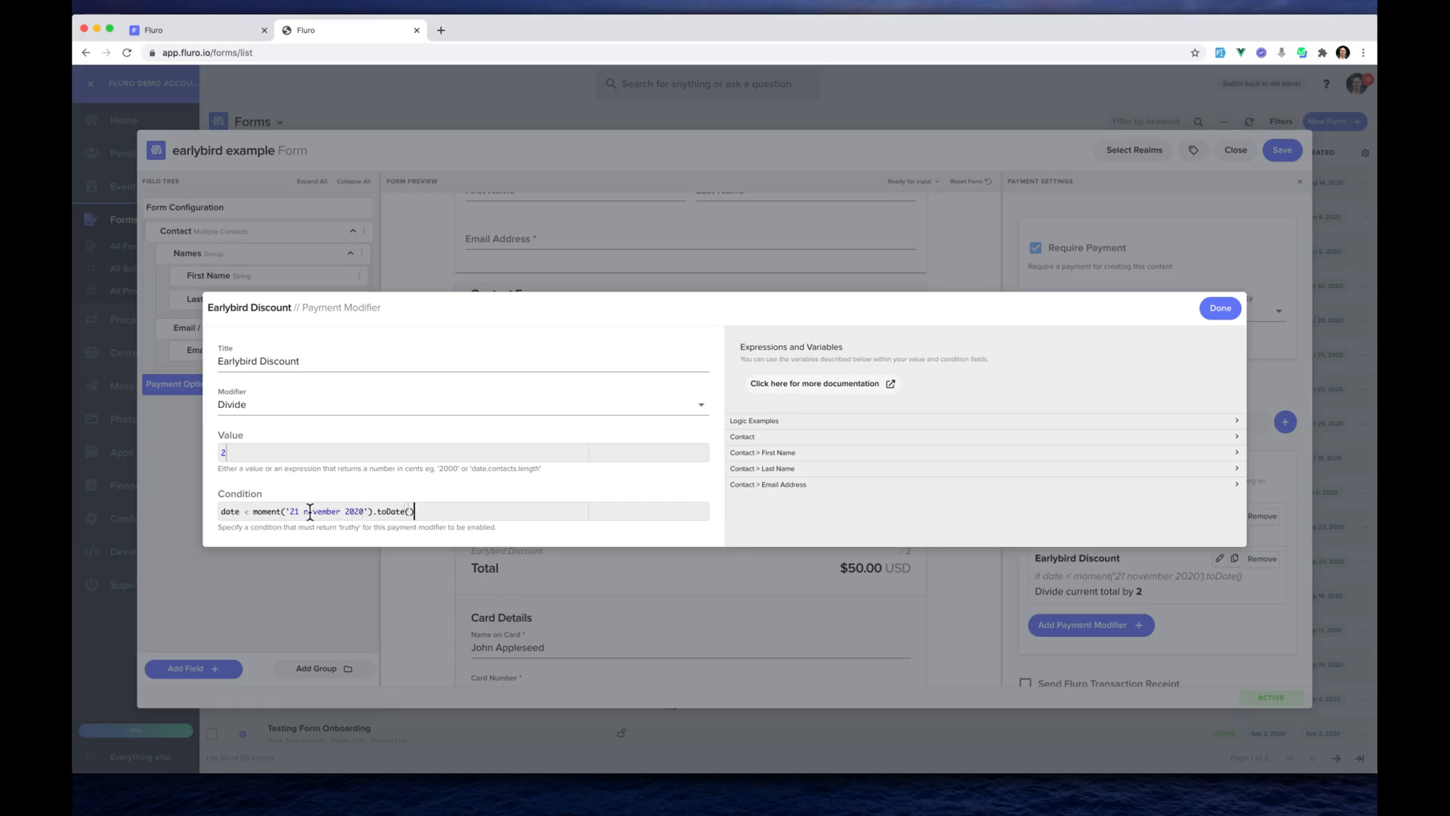
double_click(234, 512)
click(1233, 309)
scroll(666, 487, down, 1)
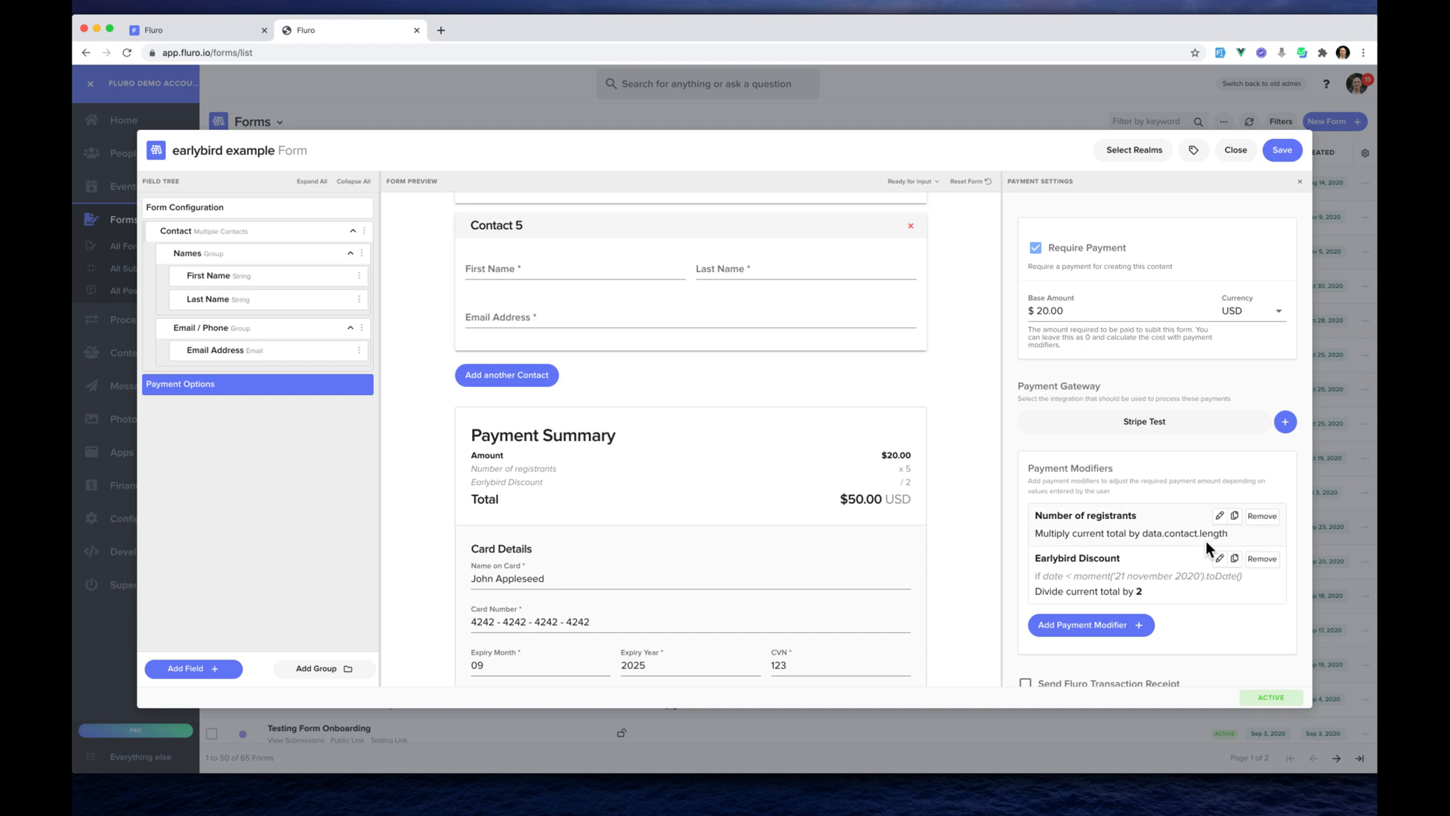
- Change the cutoff date in the Earlybird Discount condition to 10 november 2020 to test an expired discount
click(1219, 558)
double_click(295, 511)
text(10)
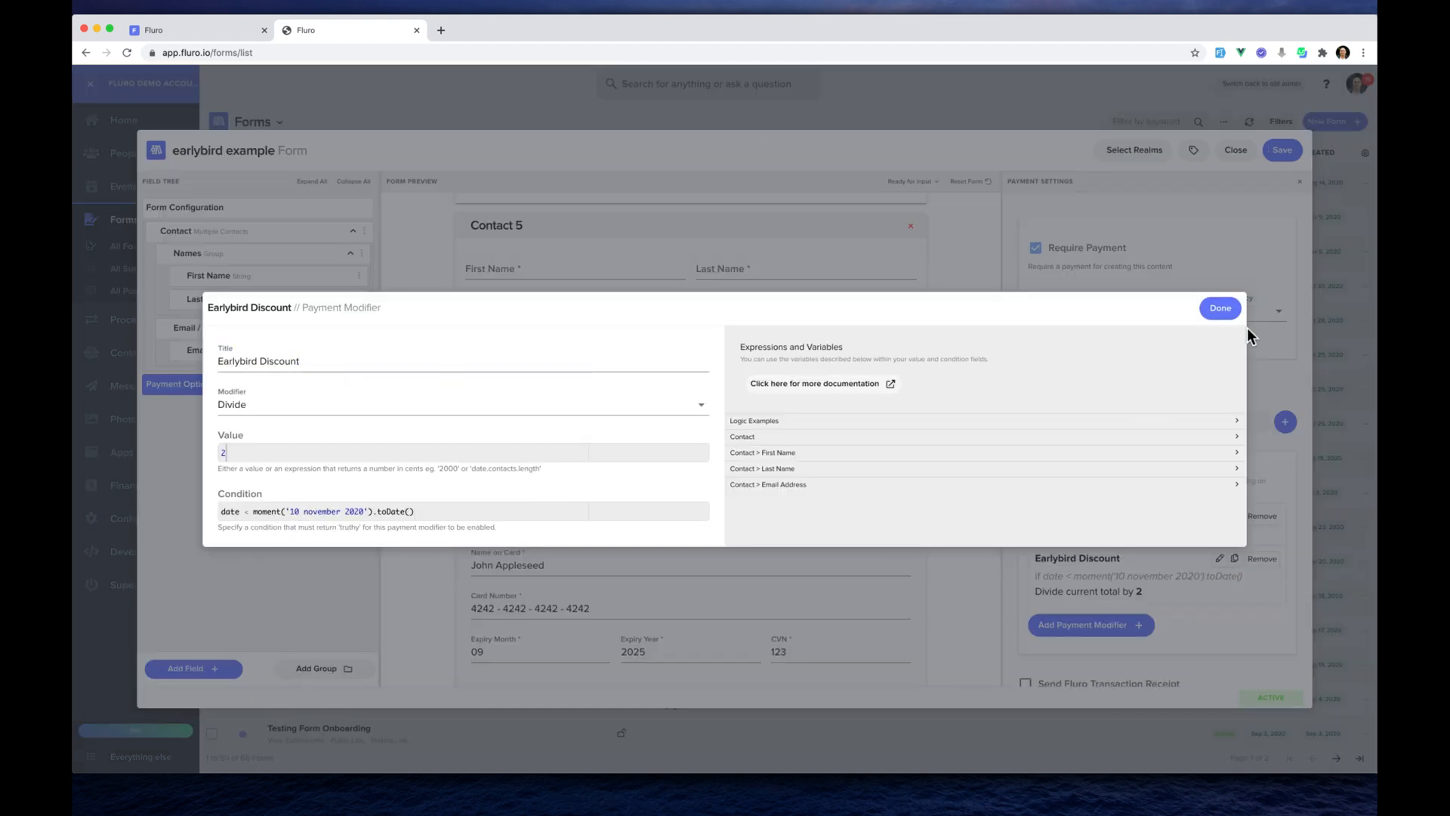
click(1220, 308)
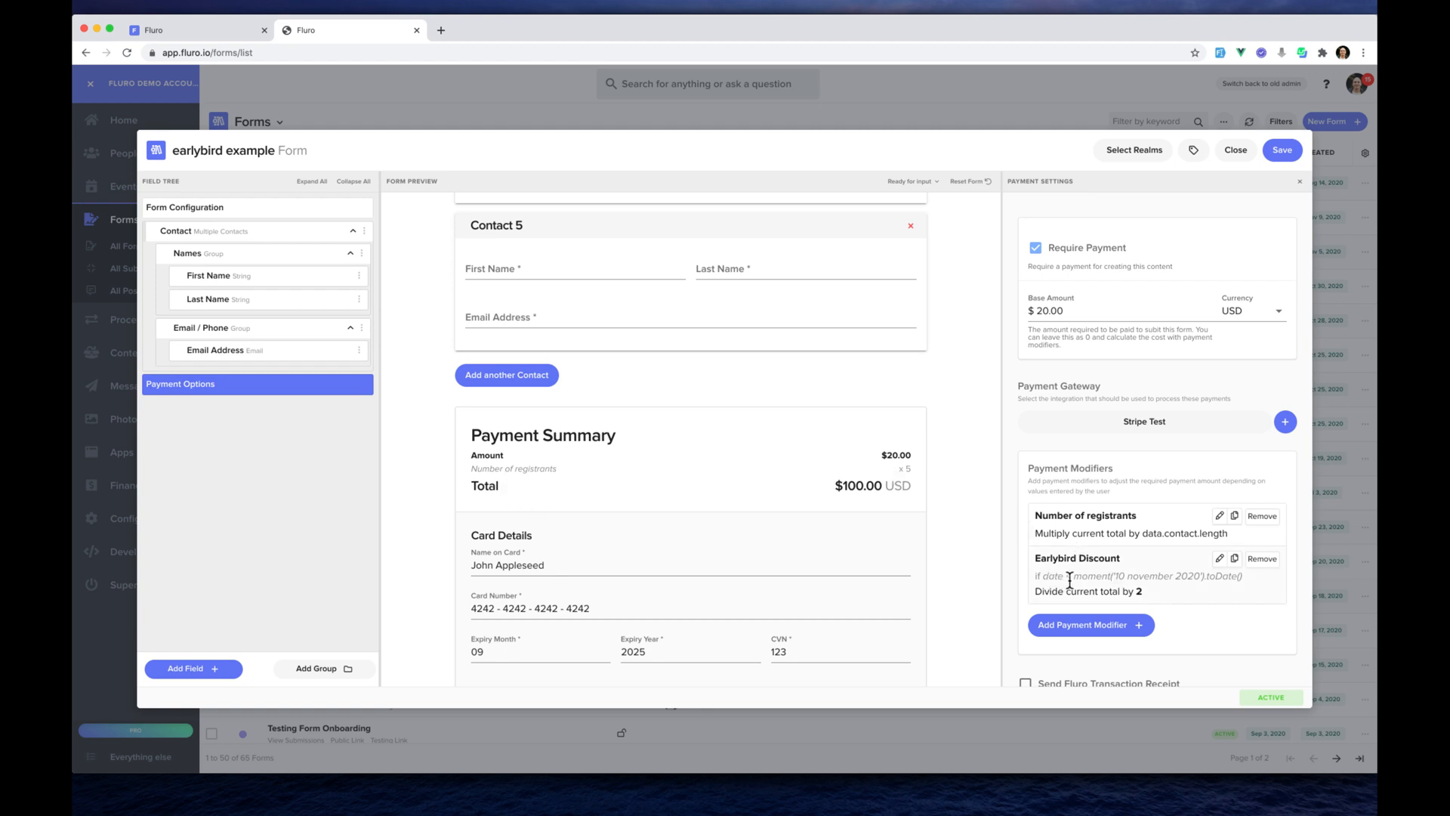
- Set the cutoff date in the Earlybird Discount condition to 20 november 2020
click(1219, 560)
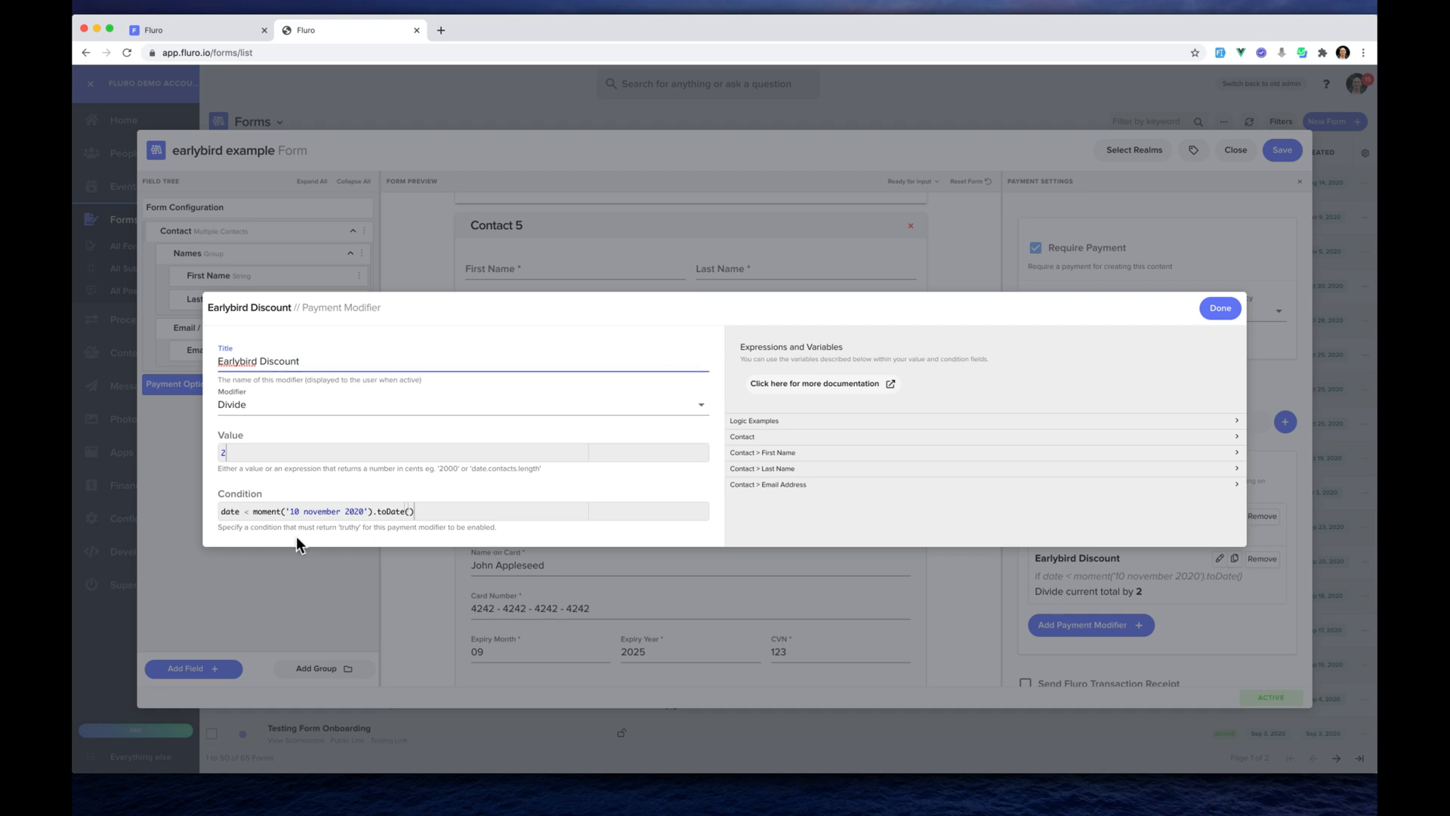
click(248, 513)
click(301, 514)
key(BackSpace)
key(BackSpace)
text(20)
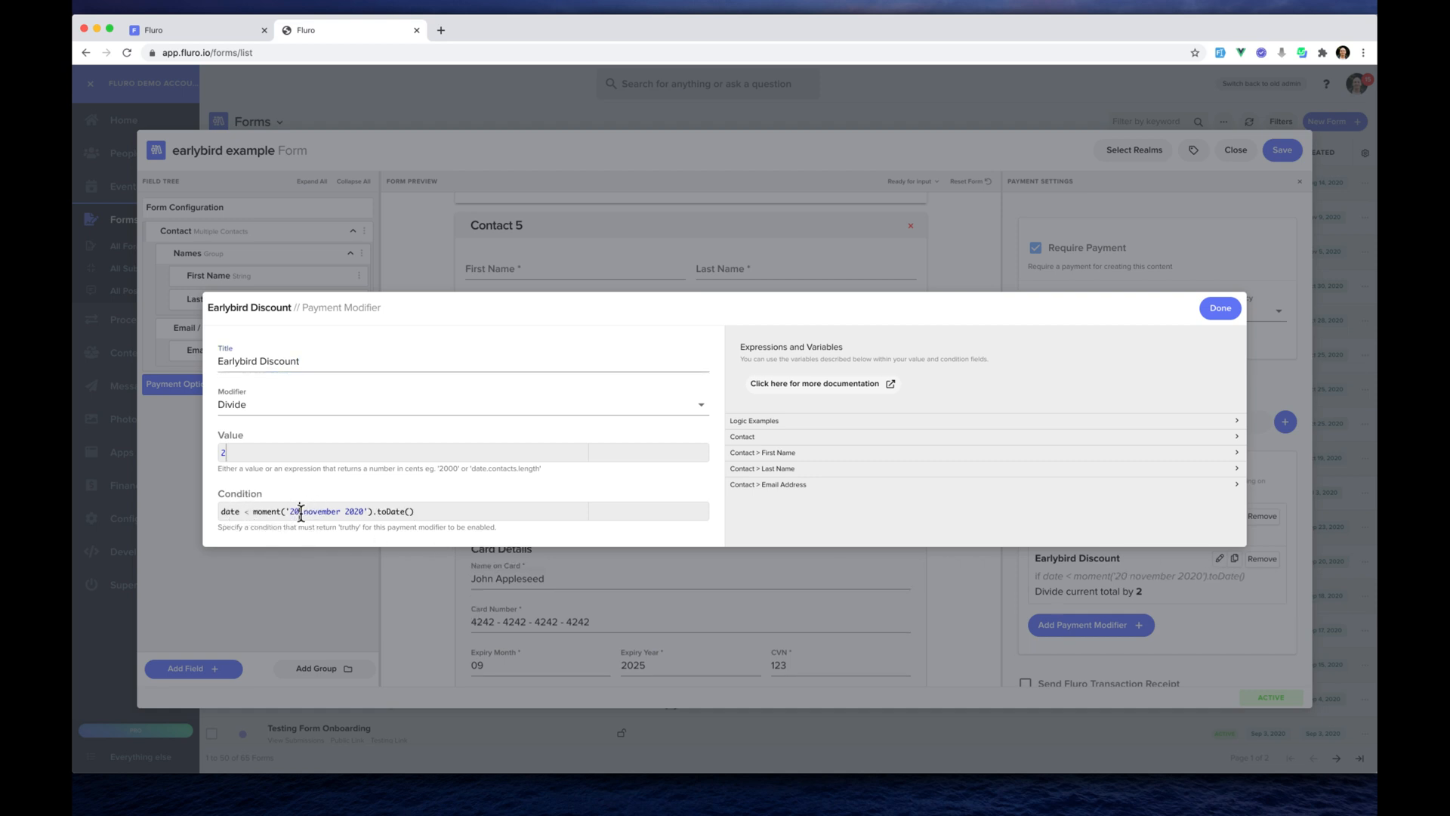
click(1220, 309)
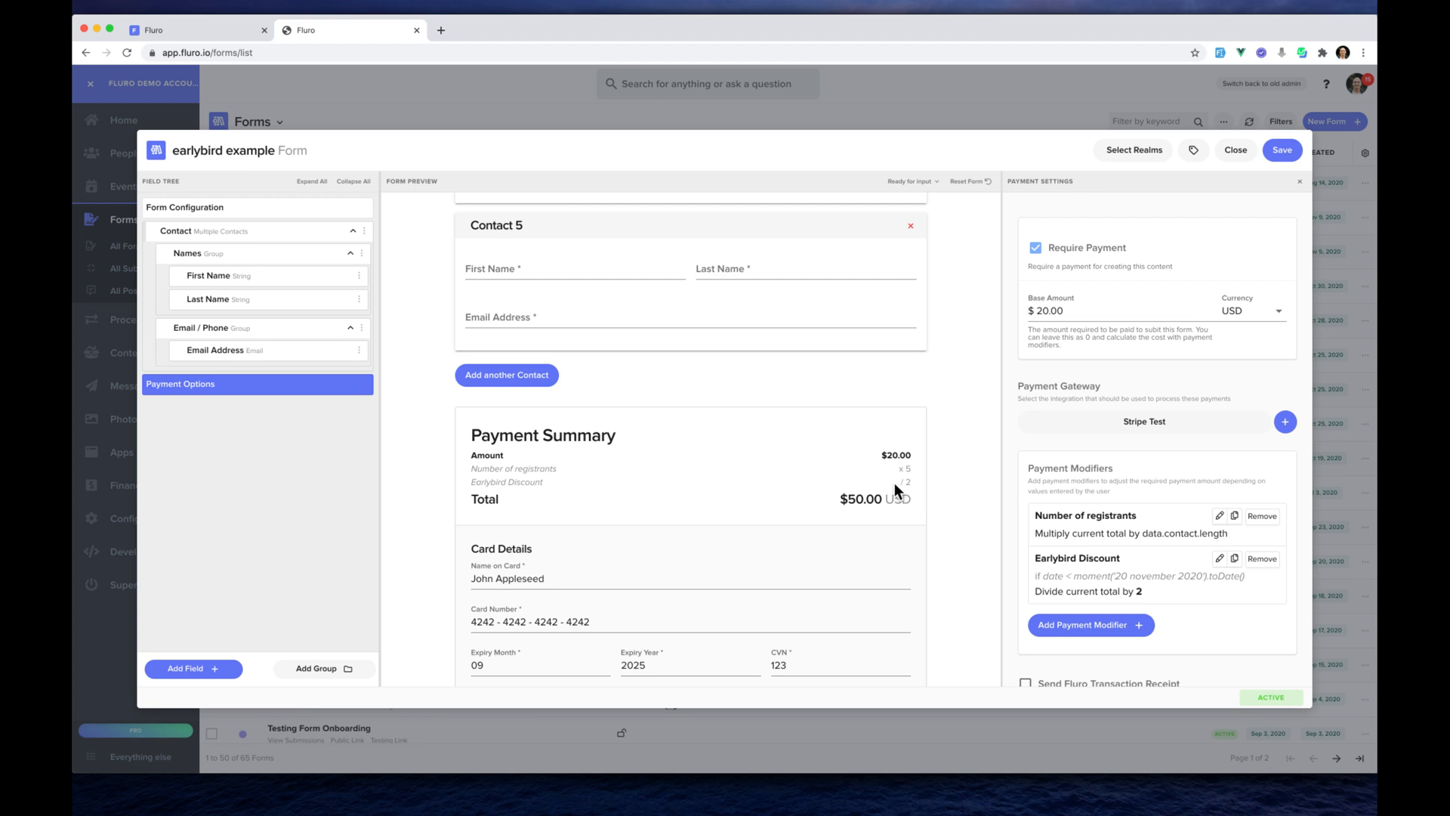
- Switch the Earlybird Discount modifier to the Subtract operation with a value of 500
click(1218, 559)
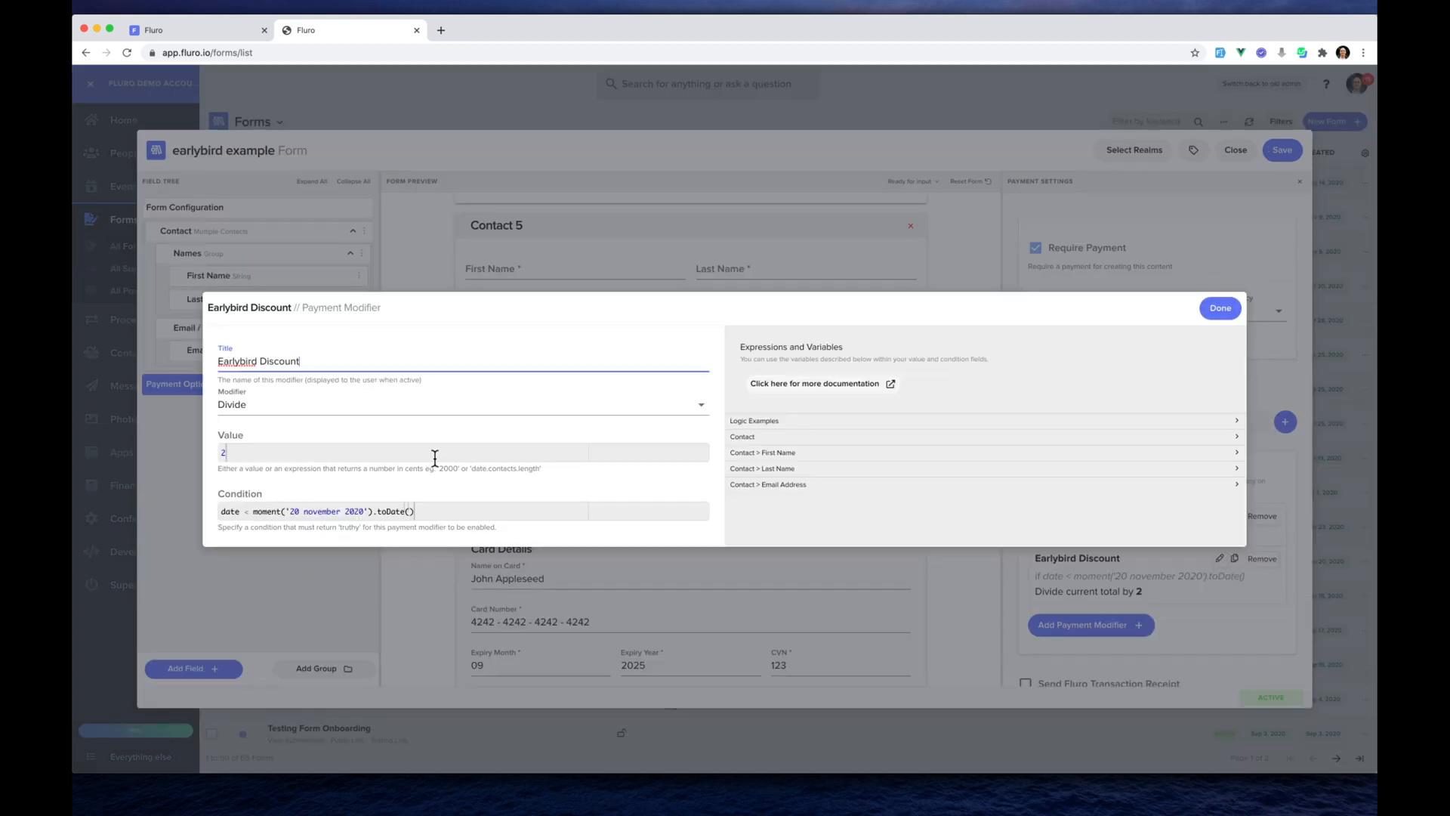
drag(428, 452, 222, 452)
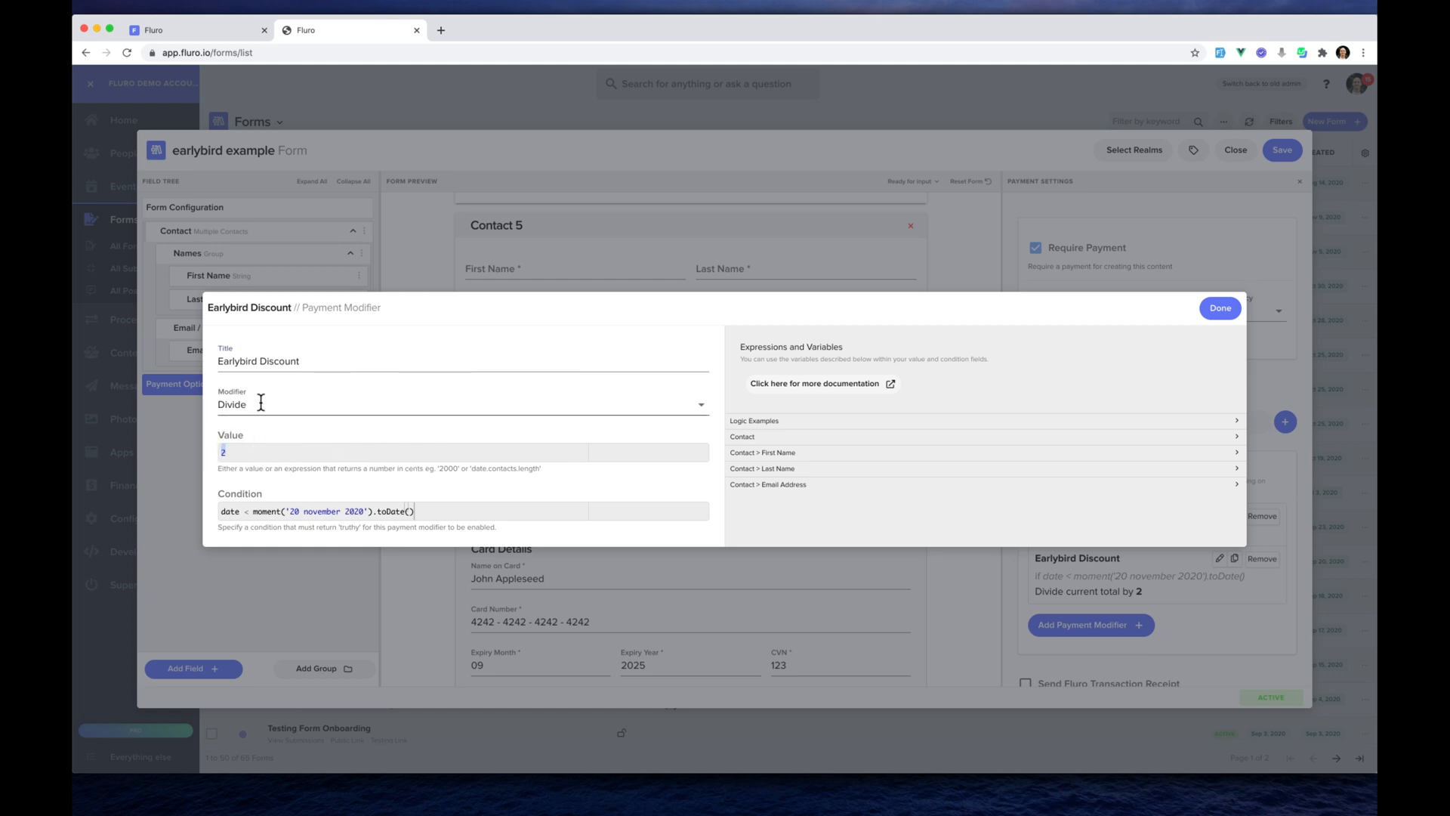
click(261, 404)
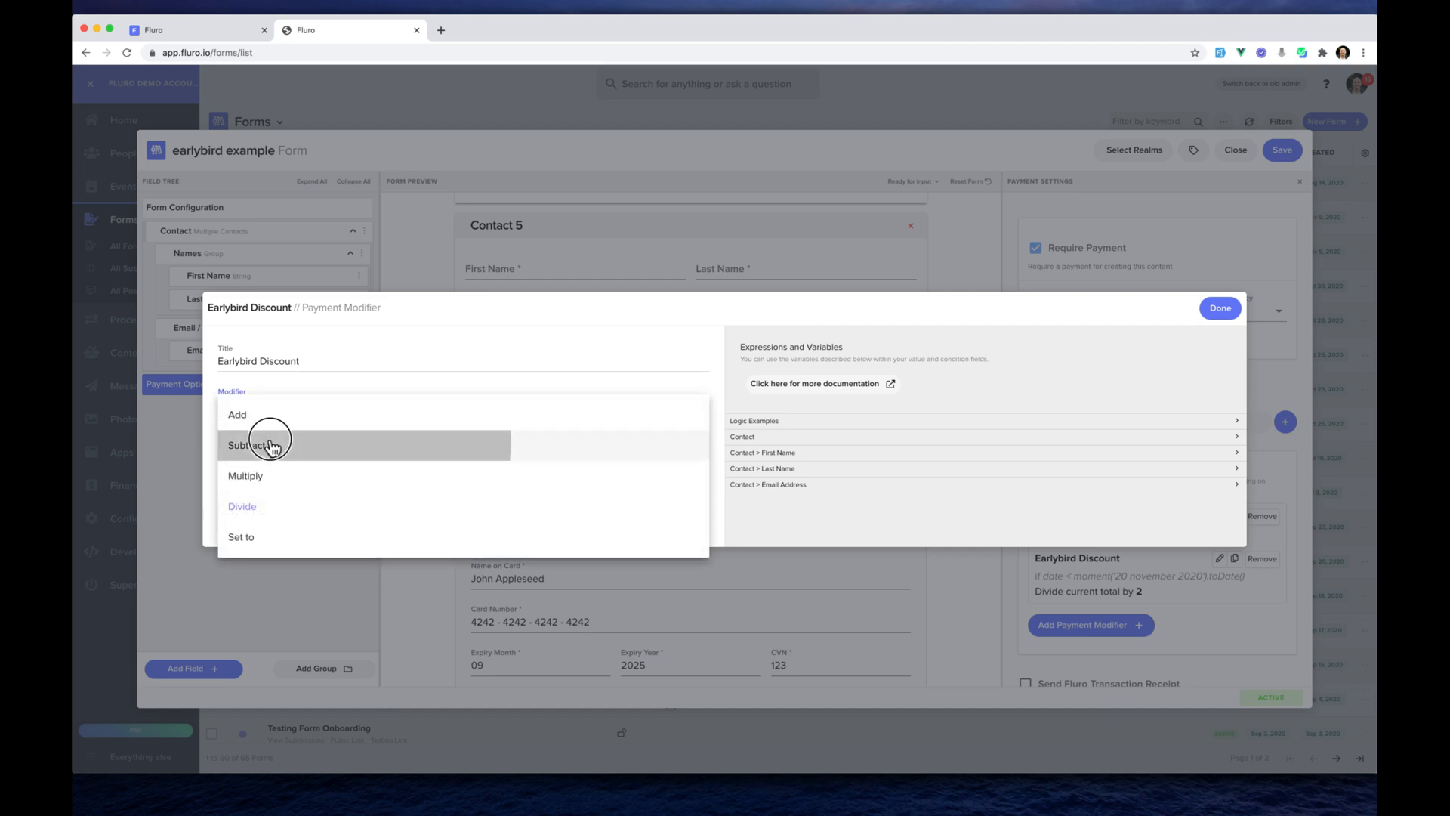
click(272, 445)
text(500)
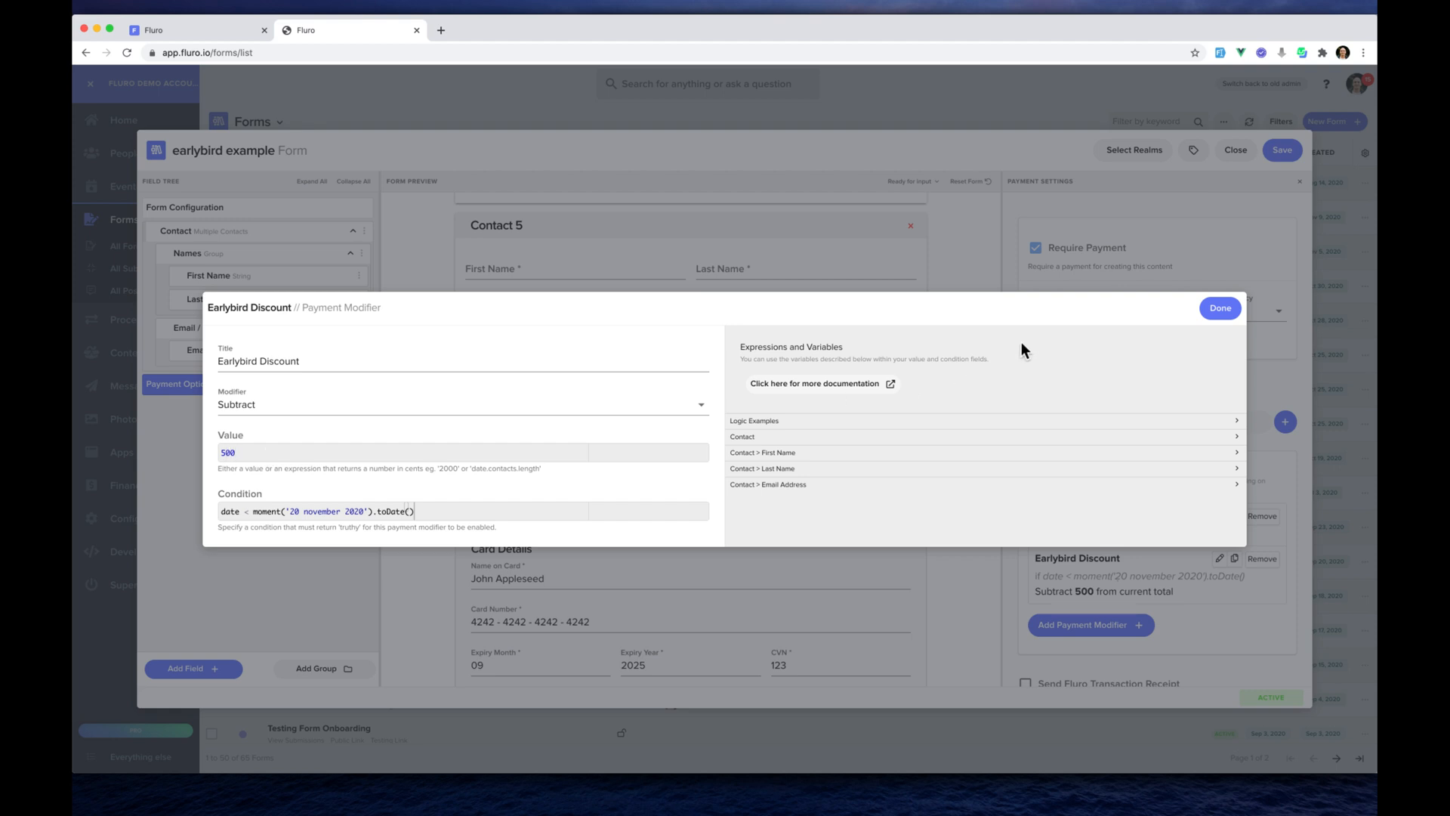
click(1217, 308)
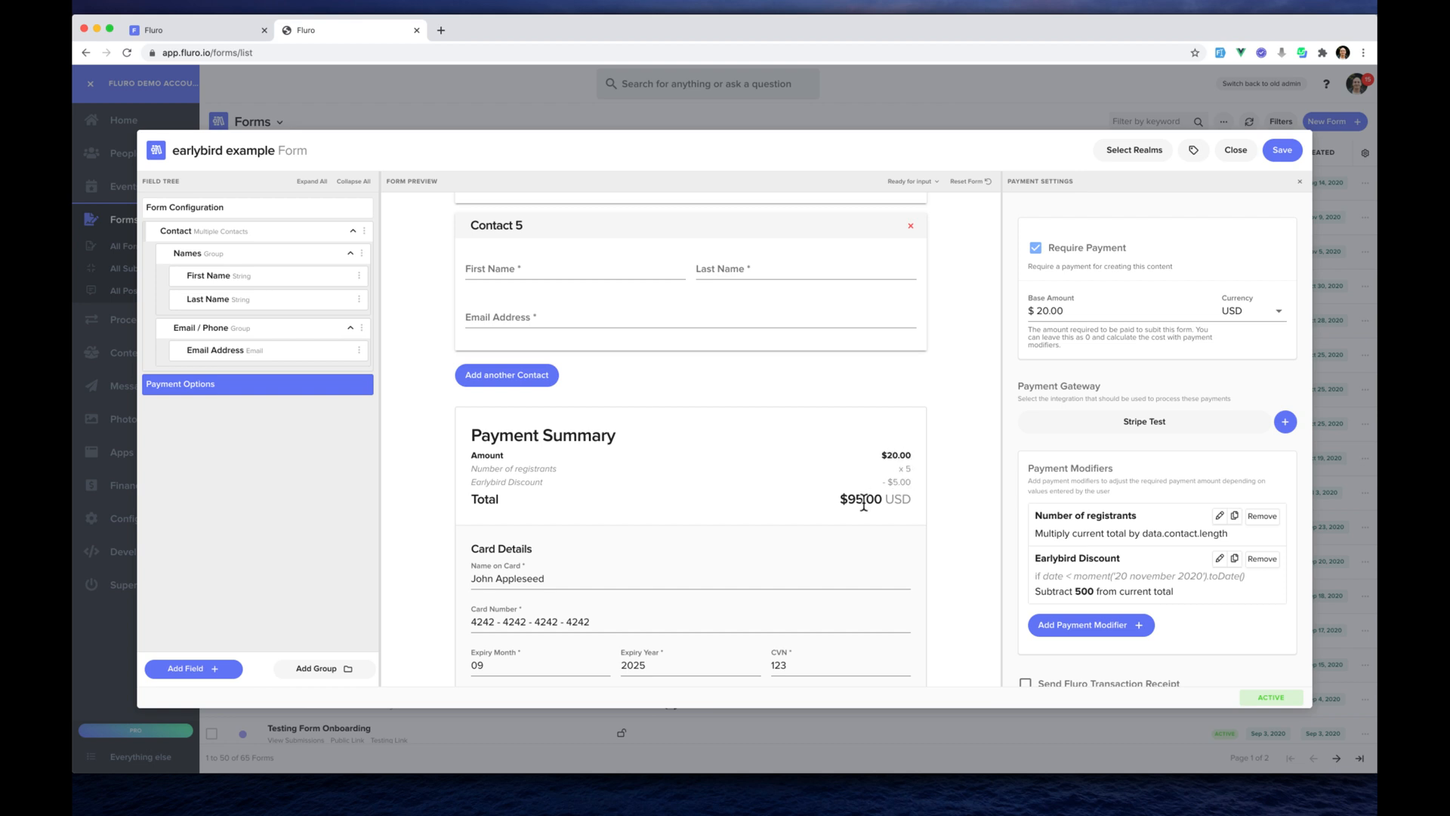
- Multiply the Earlybird Discount by the contact count, making its value expression 500 * data.contact.length
click(1219, 558)
click(235, 452)
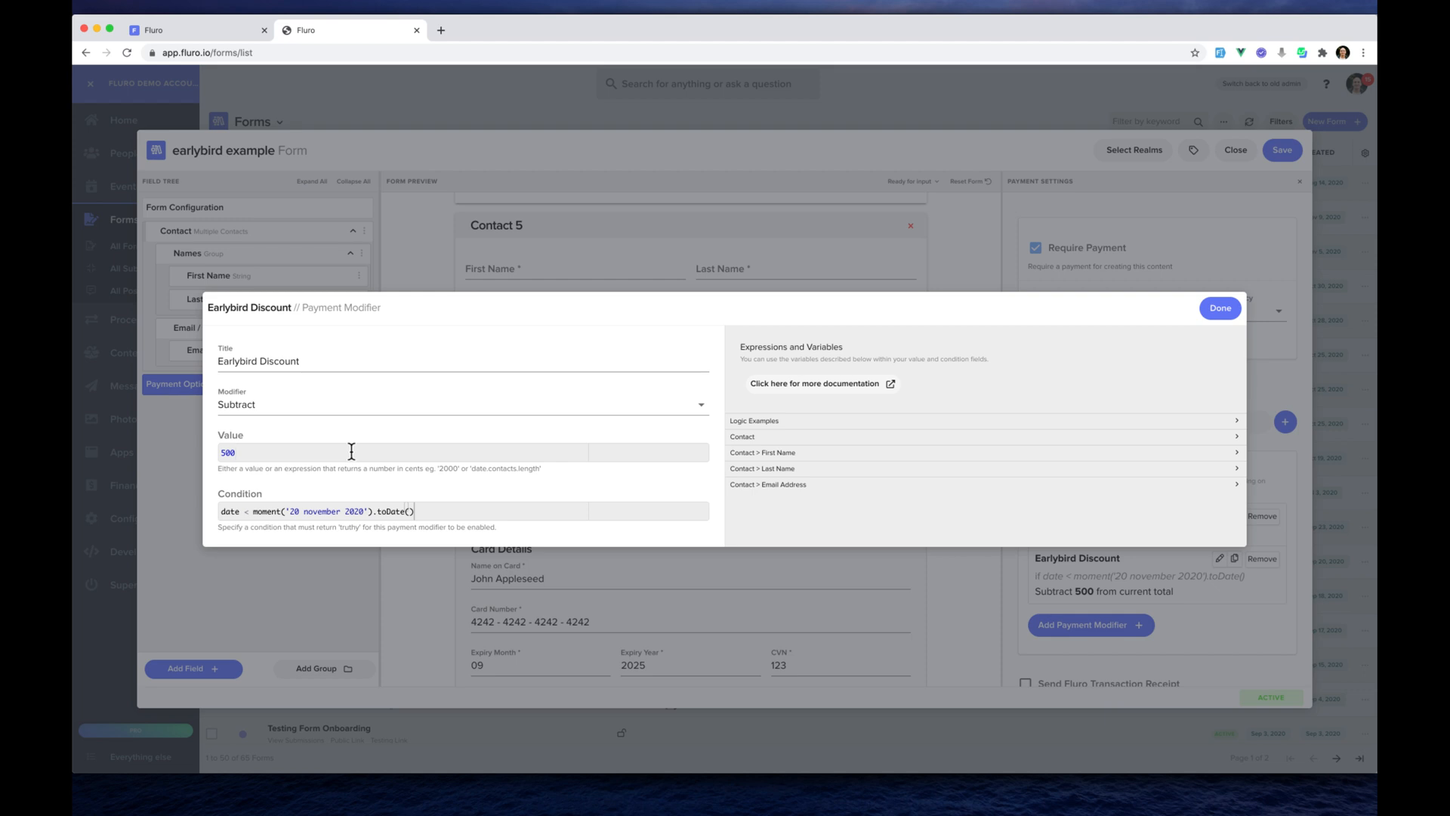
click(758, 441)
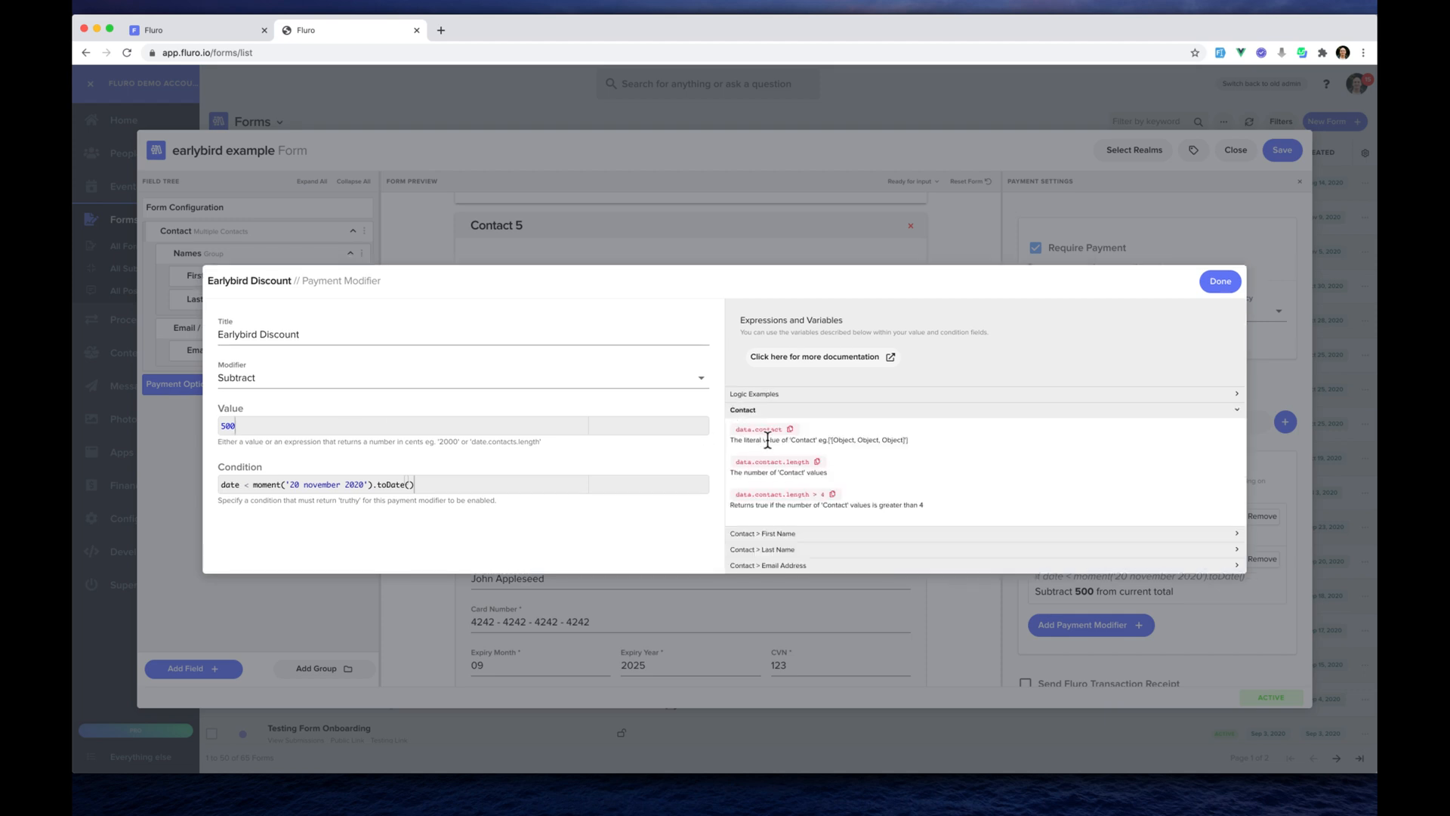
click(818, 462)
key(super+v)
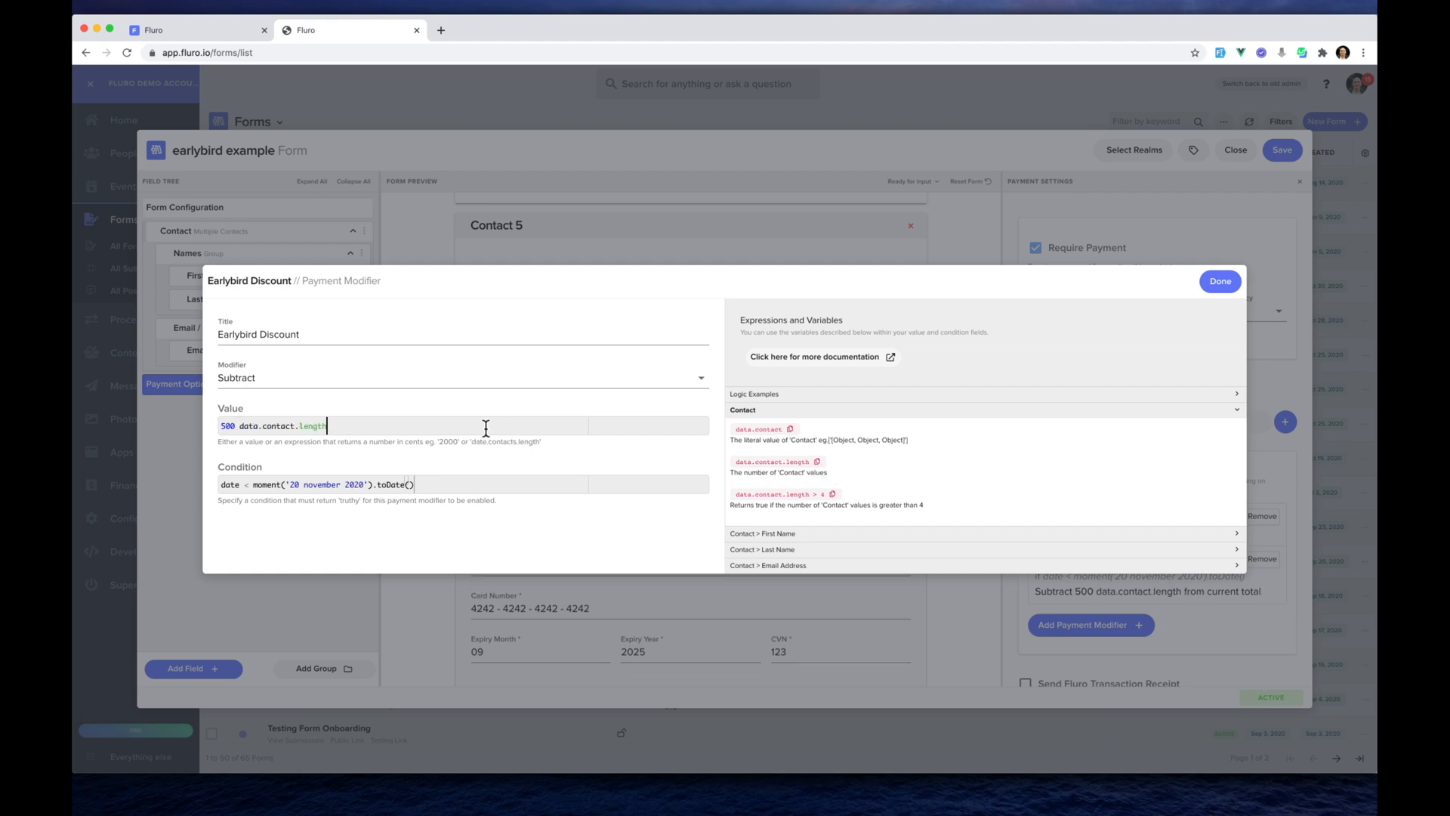
click(238, 427)
text(*)
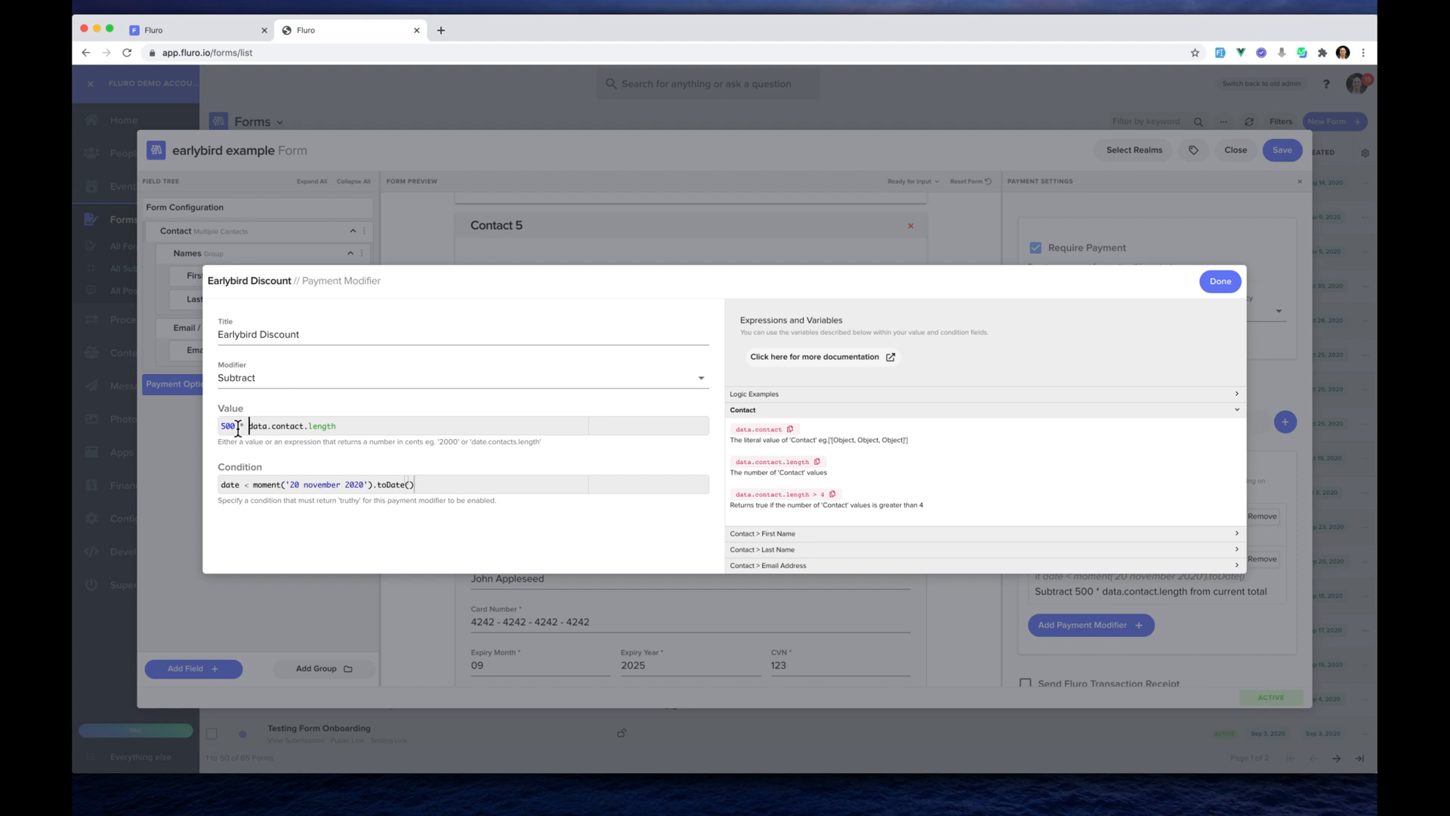
click(1218, 282)
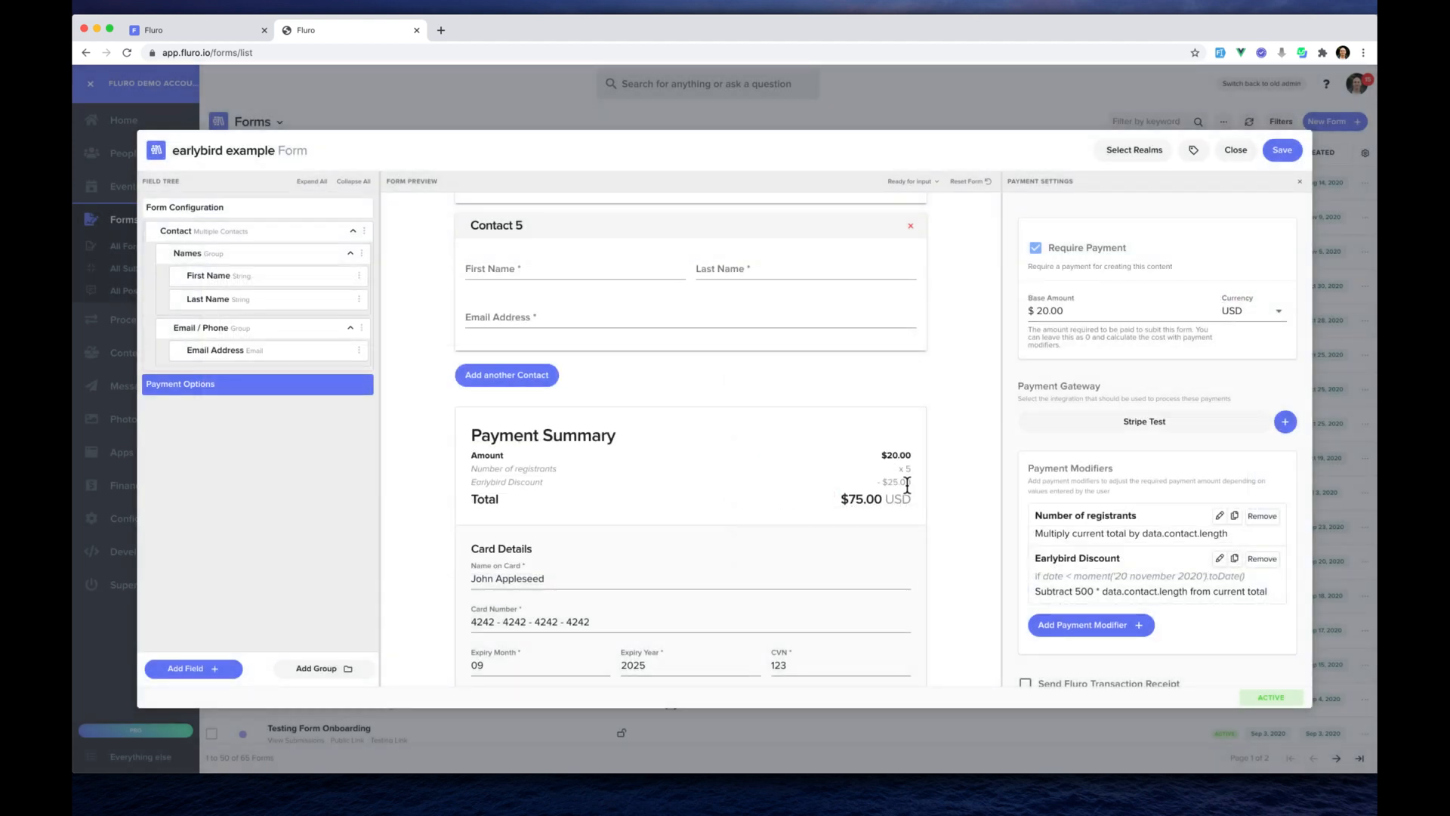
- Add three more contacts in the form preview and check how the discount and total respond in the payment summary
click(517, 374)
scroll(738, 408, down, 3)
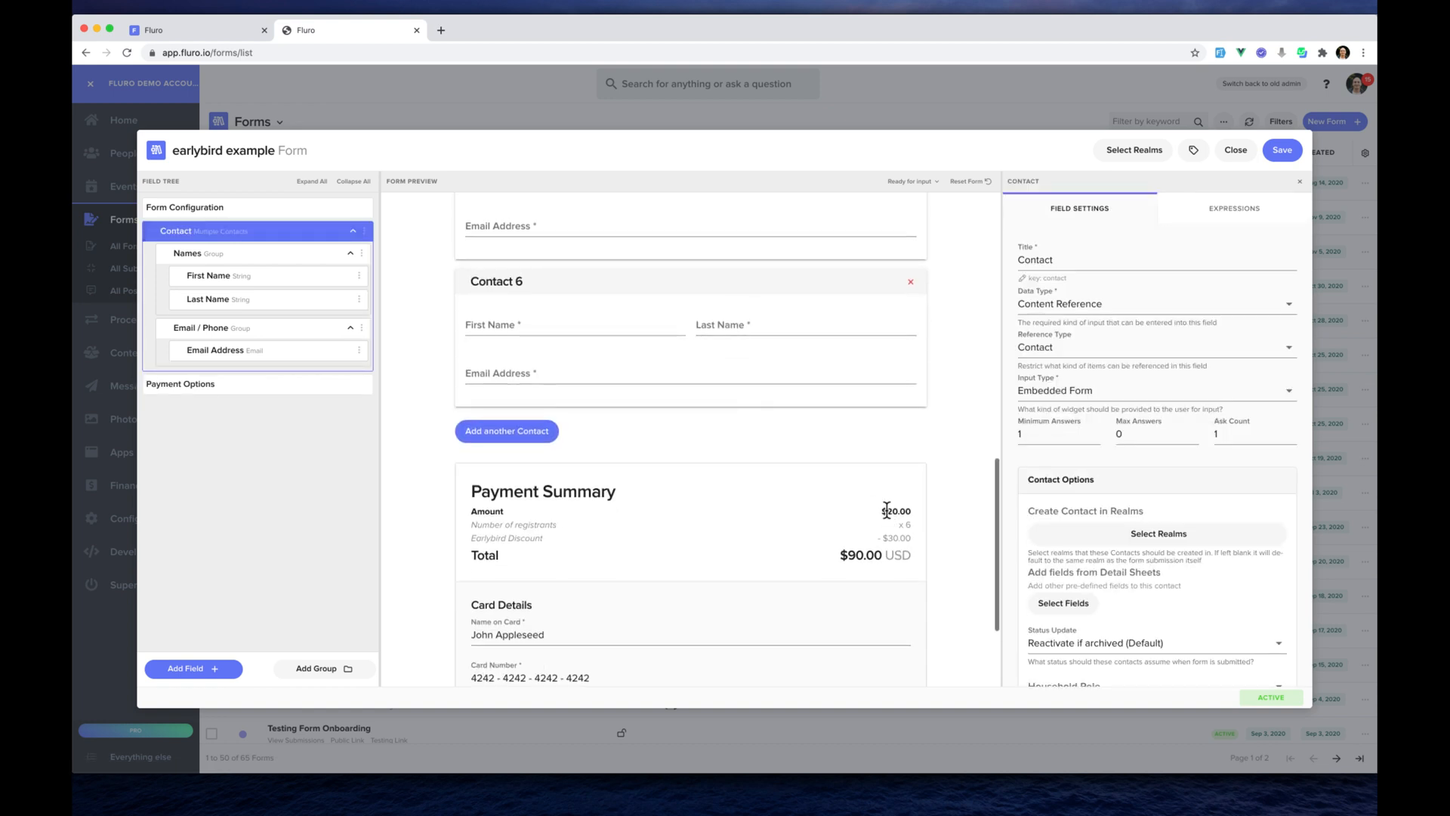
click(537, 430)
scroll(854, 436, down, 4)
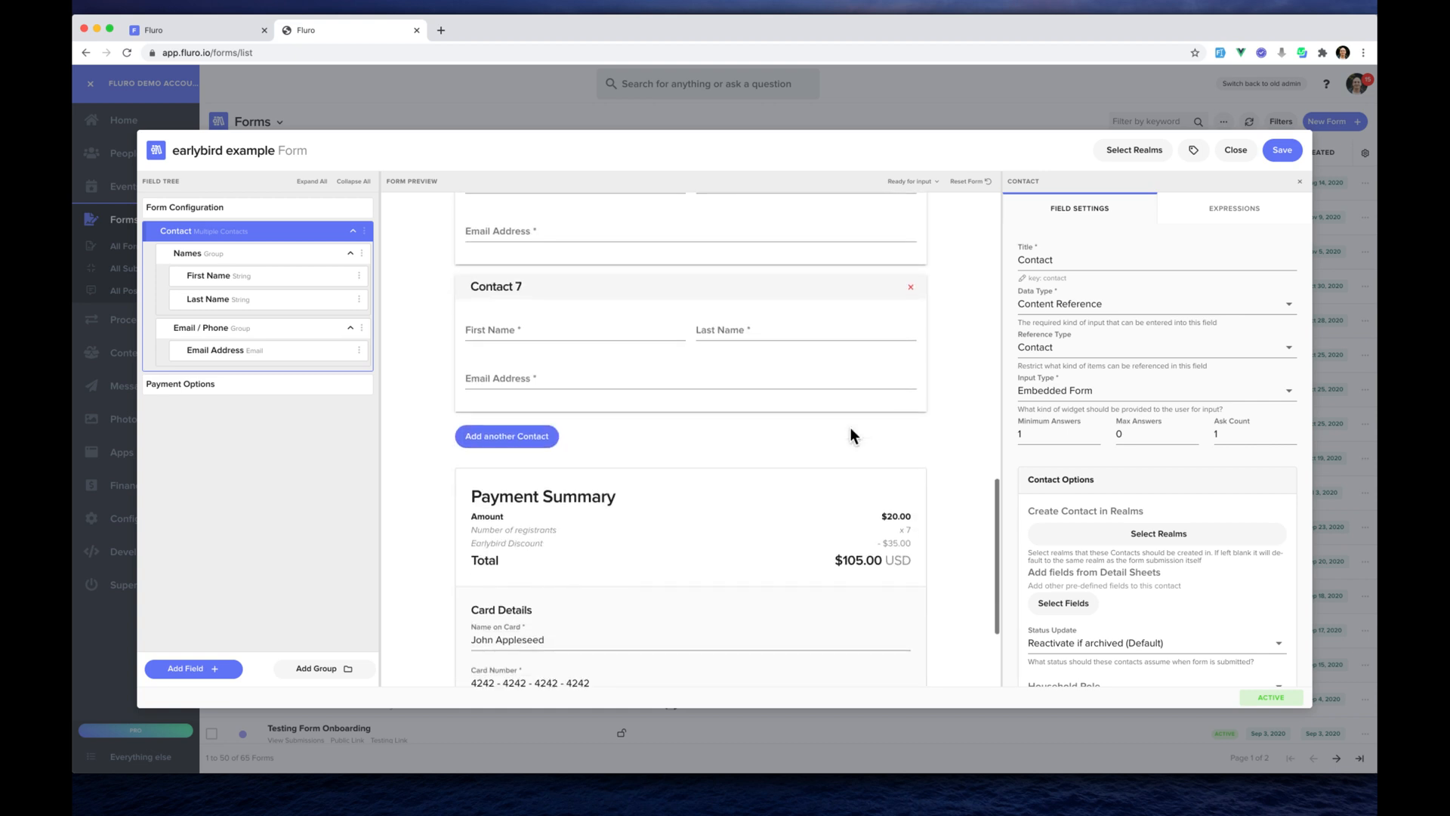
click(551, 441)
scroll(708, 435, down, 4)
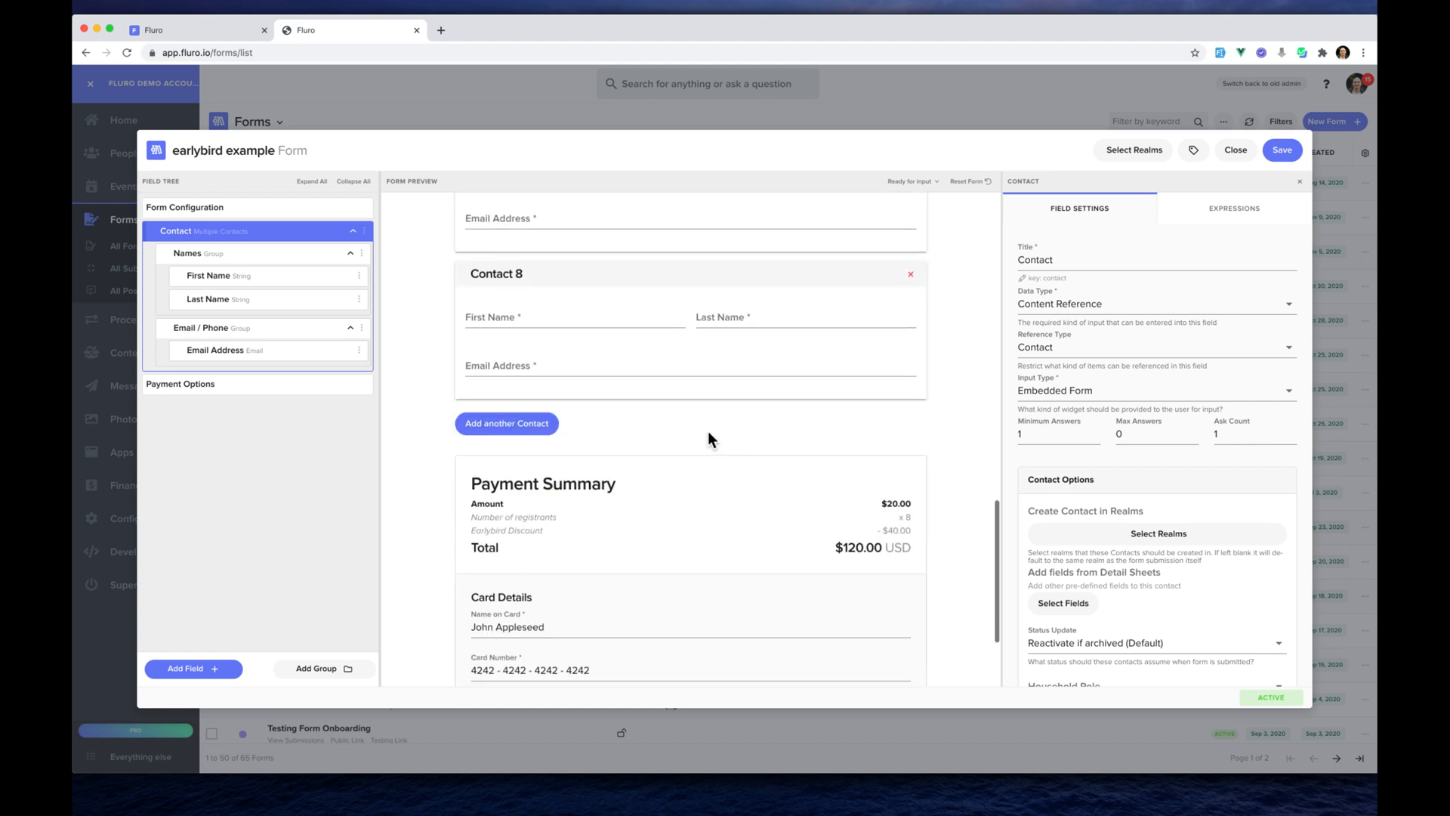